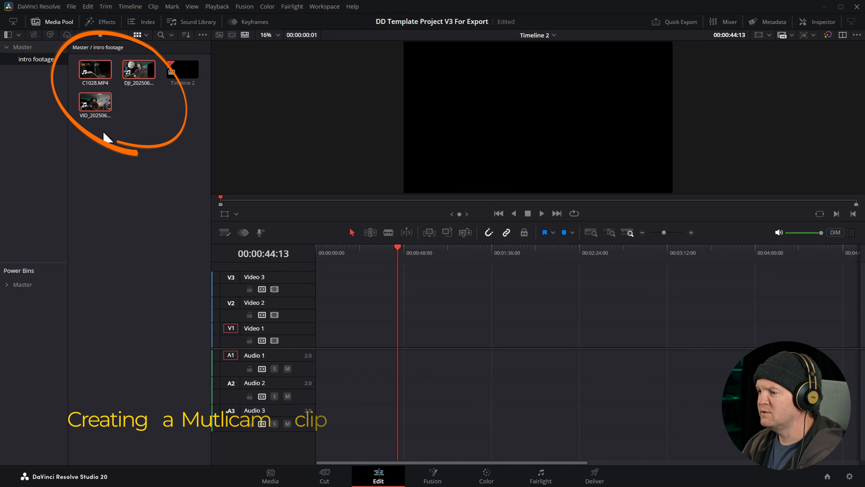
Start a new multicam clip from the three selected clips, named DemoMulti, with a 23.976 frame rate
right_click(96, 108)
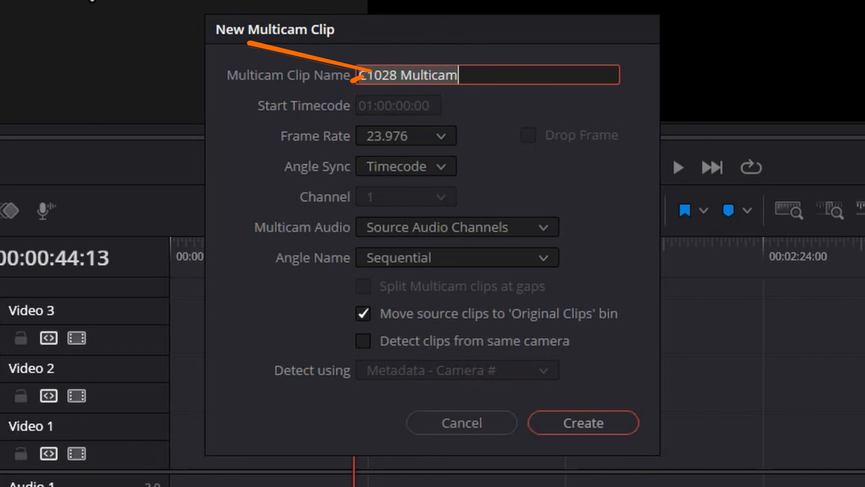
text(DemoMulti)
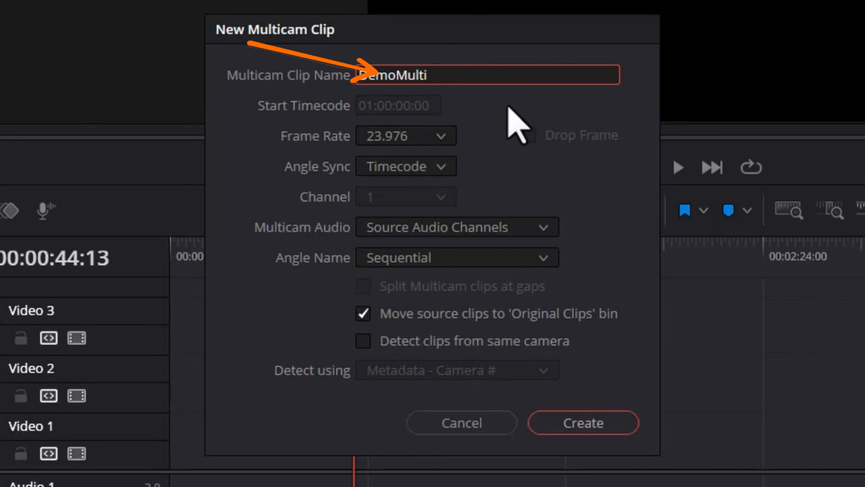
click(449, 136)
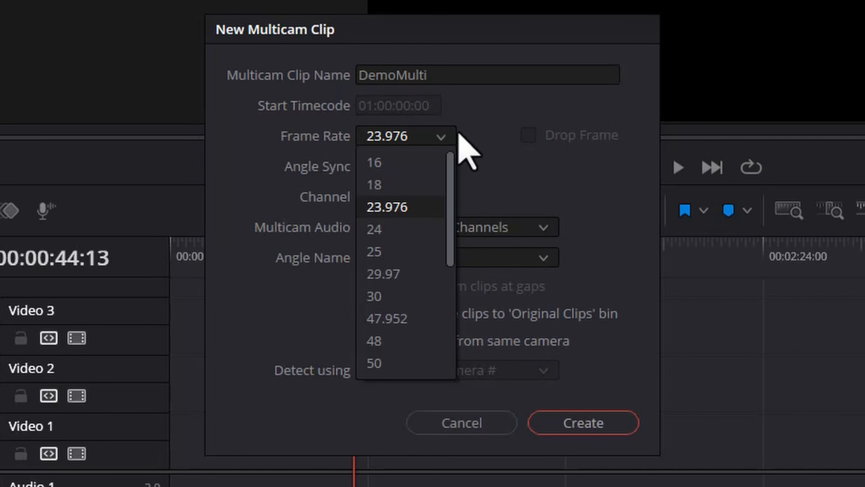
click(498, 116)
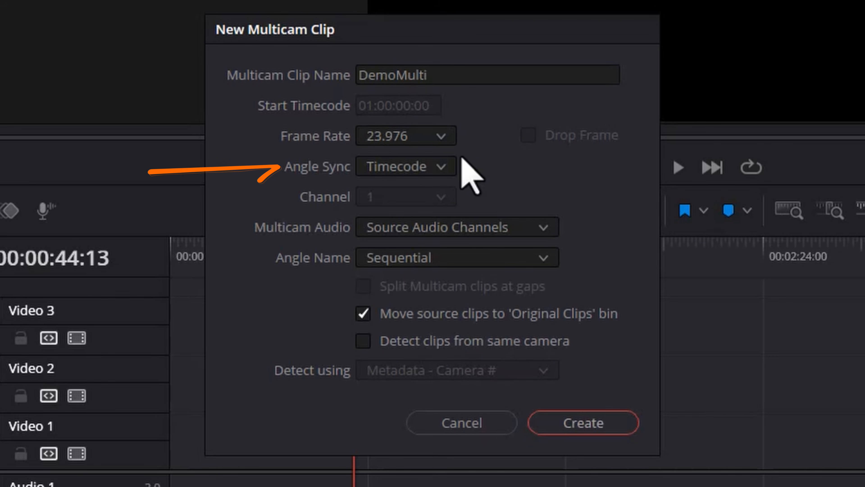
Set the multicam clip's angle sync to Sound using channel 1
click(447, 173)
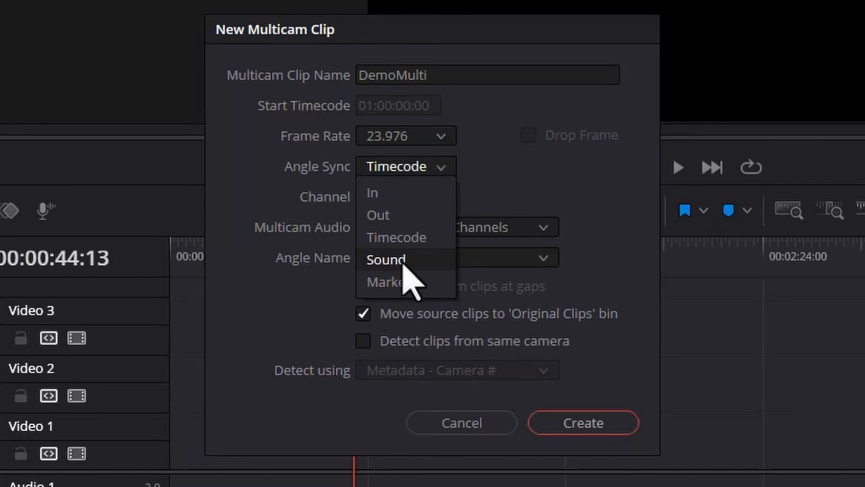
click(386, 260)
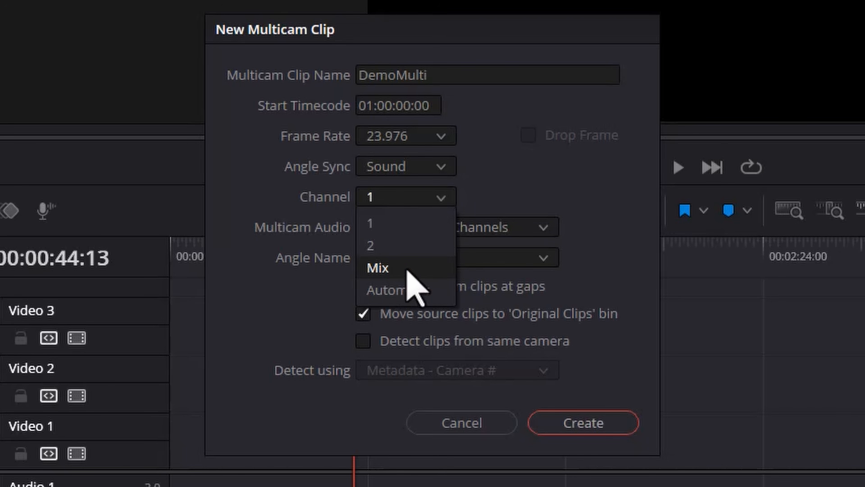
click(395, 224)
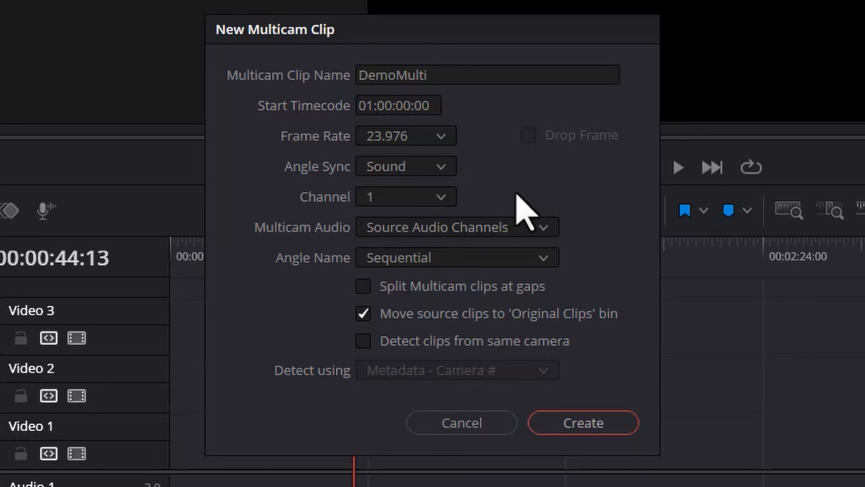
Use Source Audio Channels and Sequential angle names, and turn off moving source clips to the 'Original Clips' bin
click(544, 227)
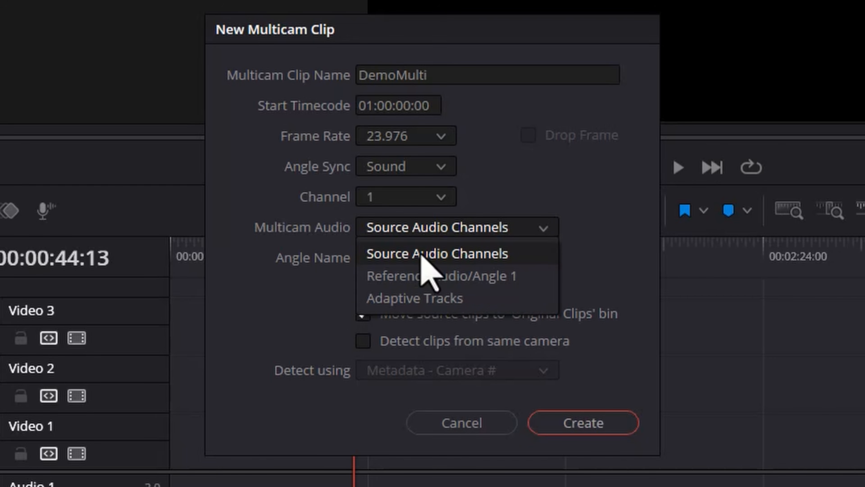
click(533, 255)
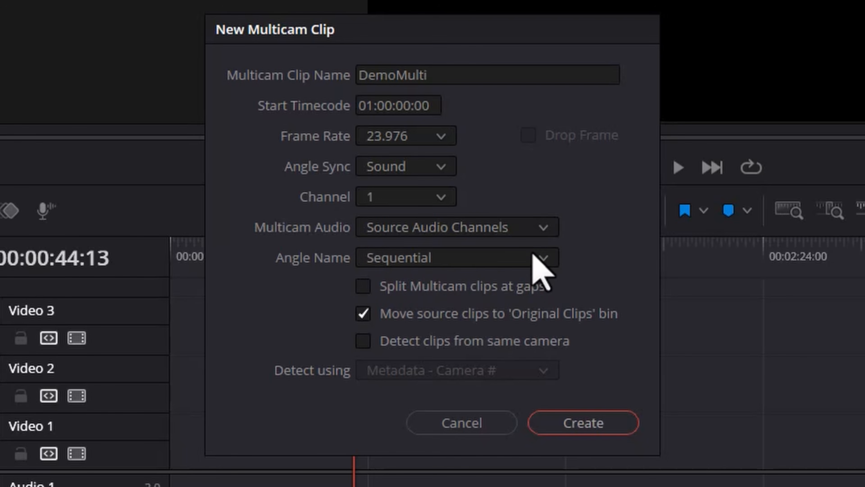
click(545, 254)
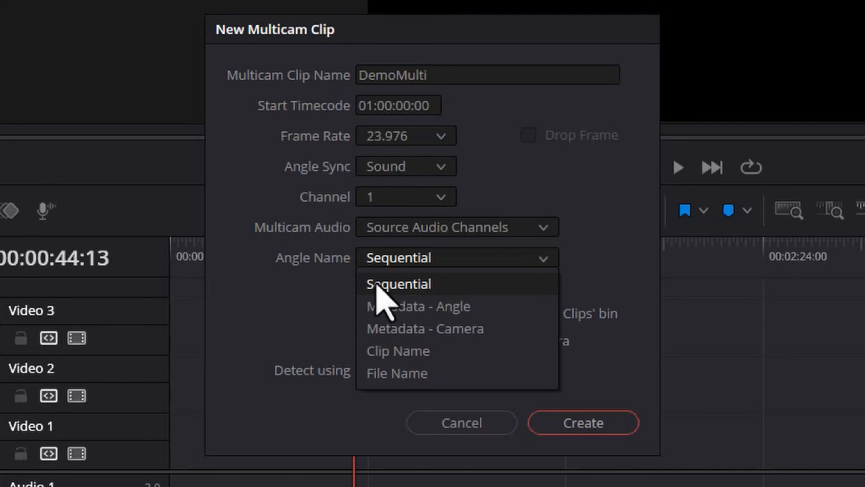
click(427, 286)
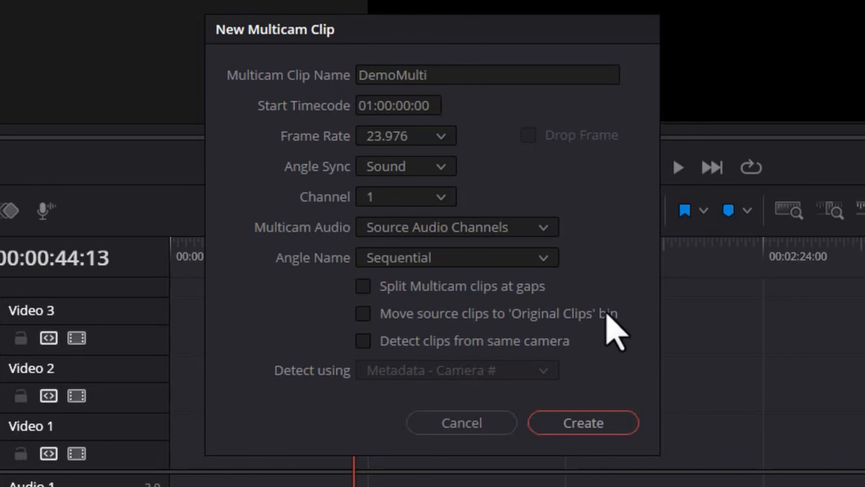
click(364, 341)
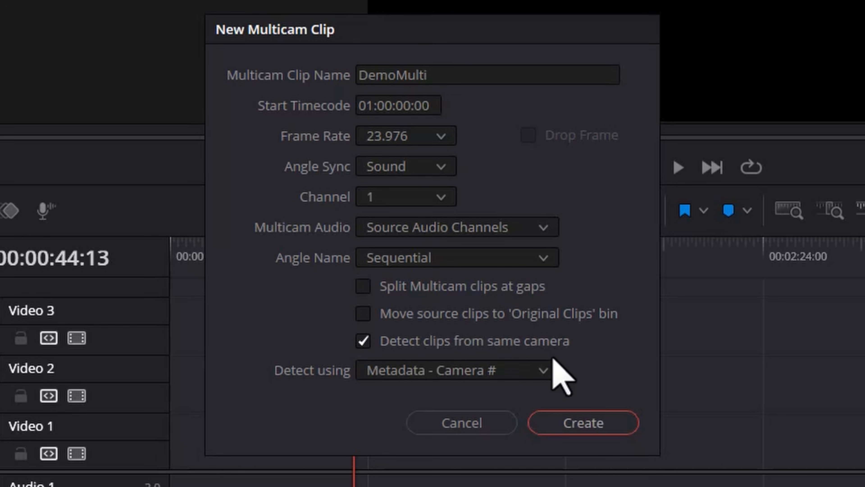
click(555, 372)
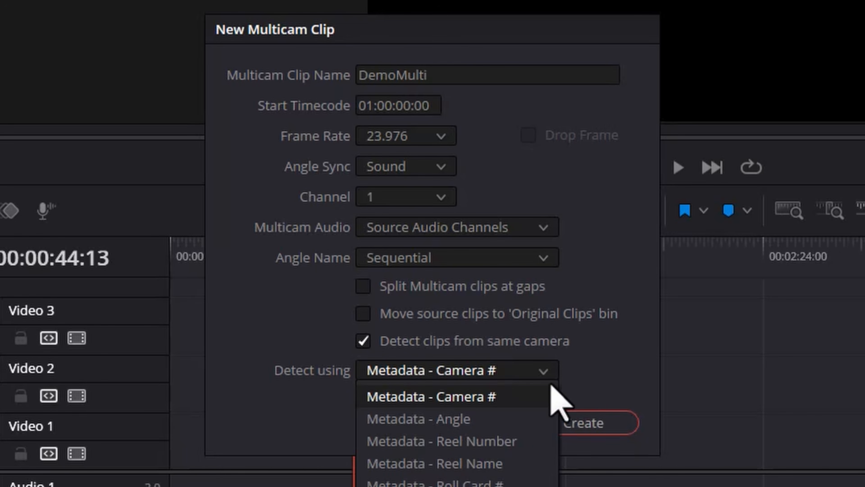
click(591, 336)
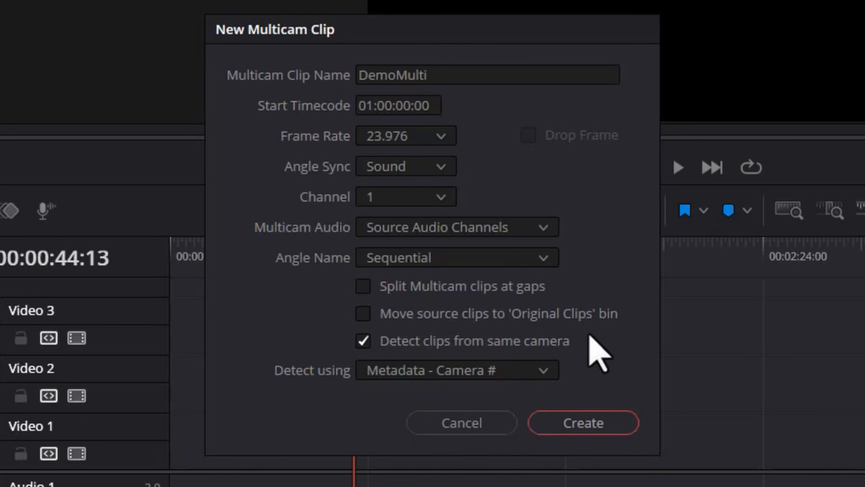
click(363, 341)
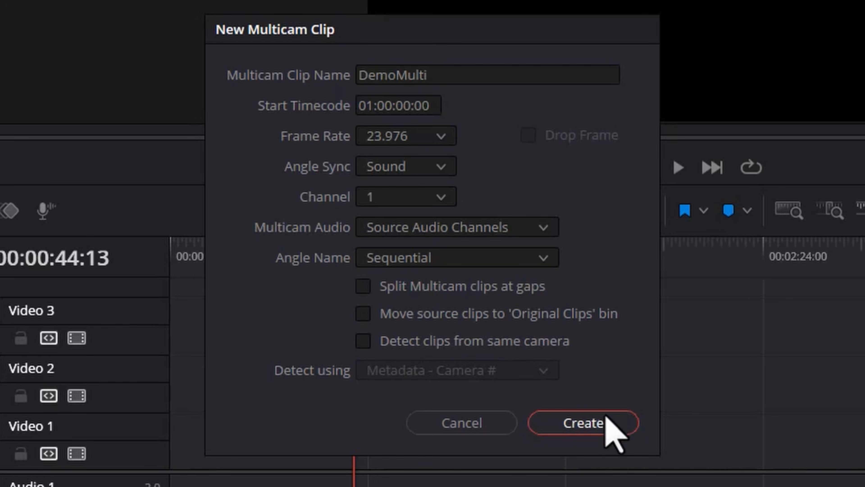
Create the DemoMulti multicam clip and open it in the source viewer
click(599, 422)
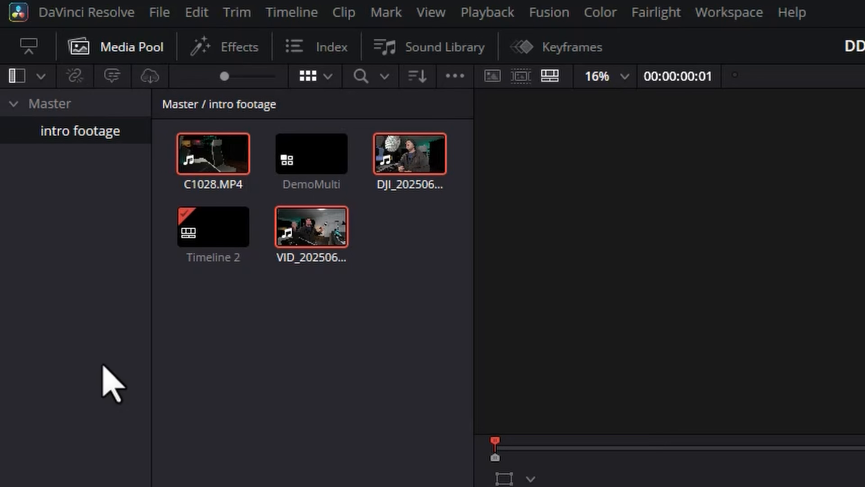
click(295, 151)
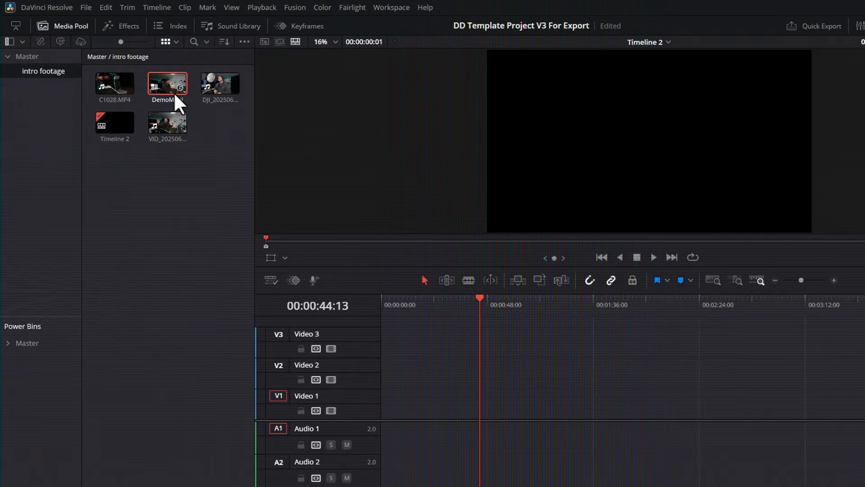
double_click(336, 167)
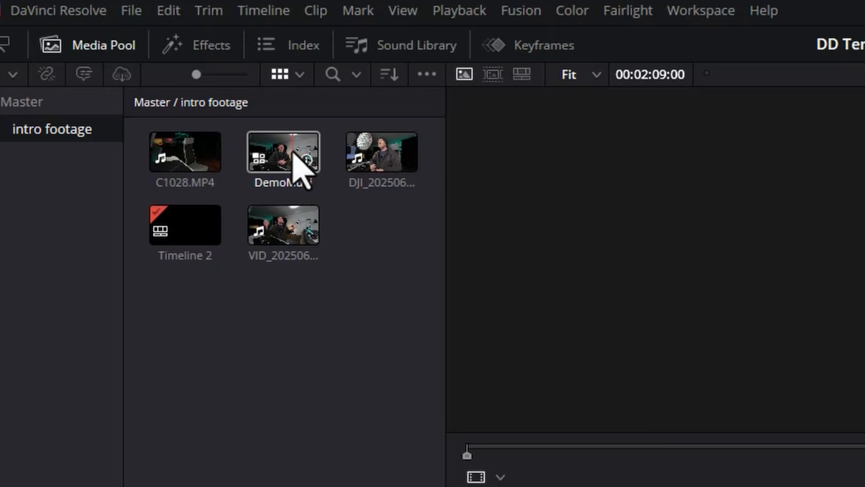
Place the DemoMulti multicam clip at the start of Timeline 2 on Video 1 and Audio 1
right_click(292, 154)
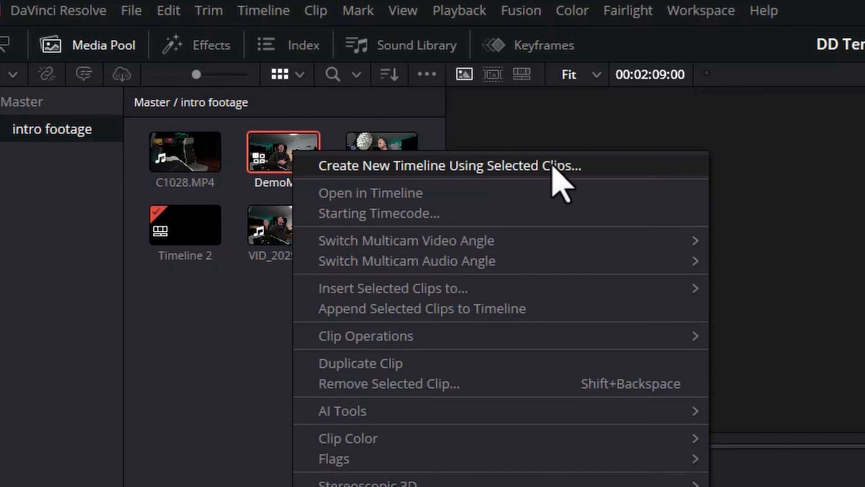
click(266, 157)
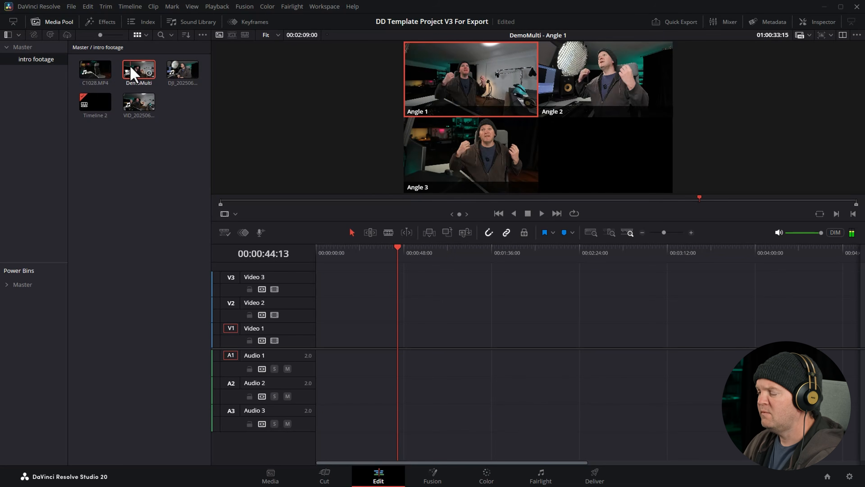
drag(133, 73, 312, 342)
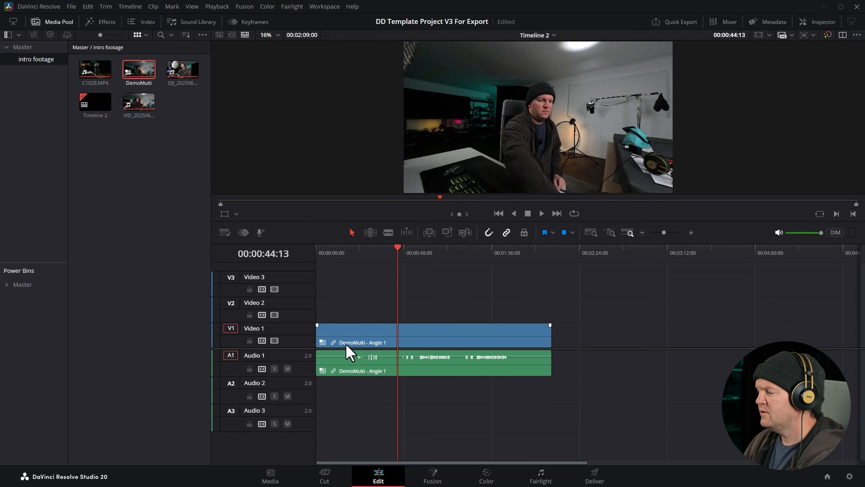
Make the Audio 1 track taller and change its track type to Mono
drag(307, 374, 301, 402)
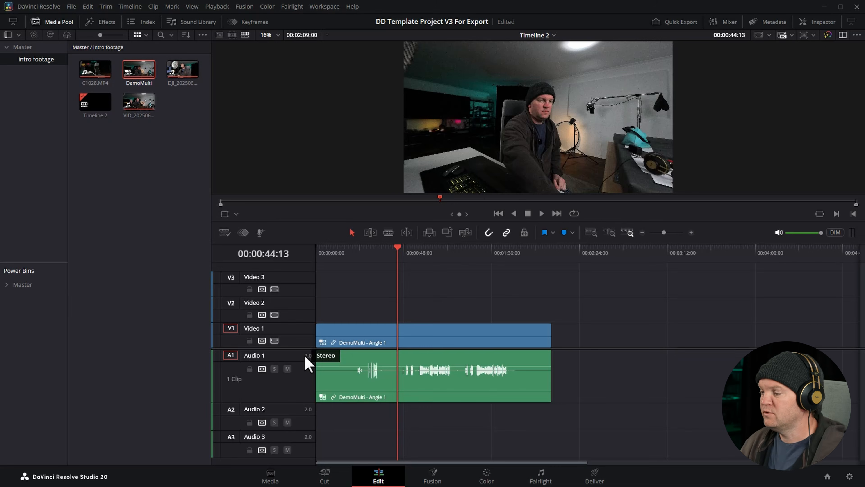
right_click(307, 361)
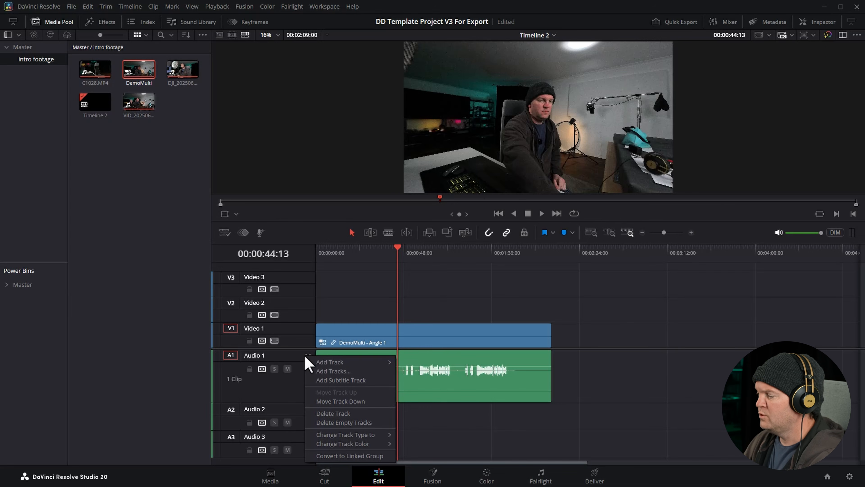
mouse_move(368, 436)
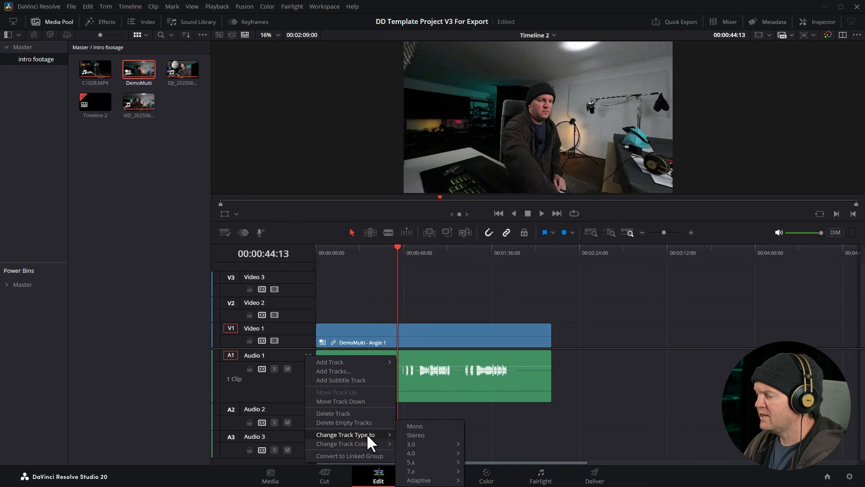
click(429, 429)
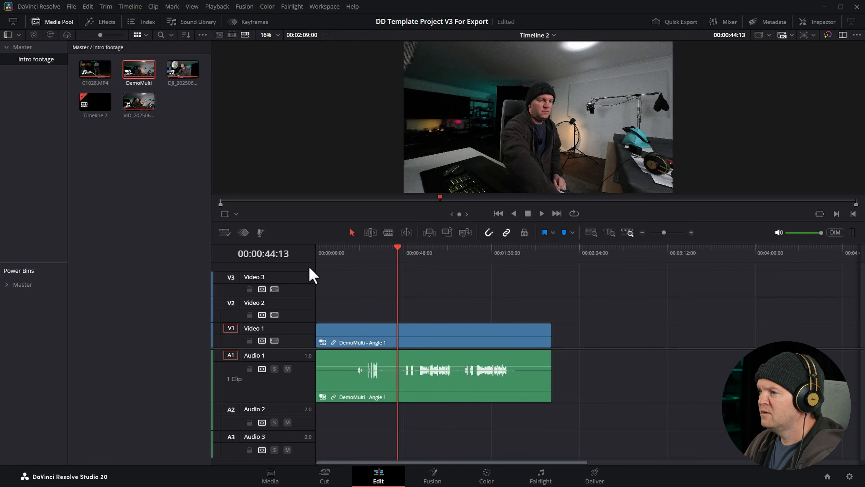
Hide the Media Pool and show the source and timeline viewers side by side, moving the playhead to 00:01:04:00
click(56, 22)
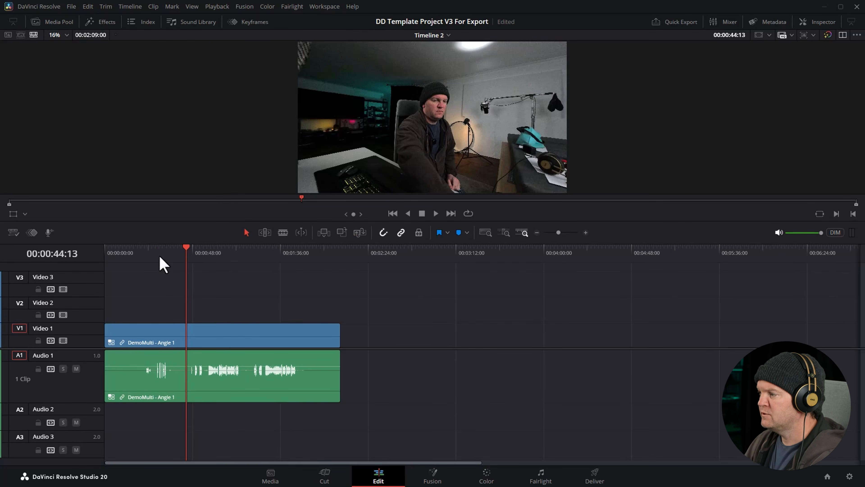
click(843, 35)
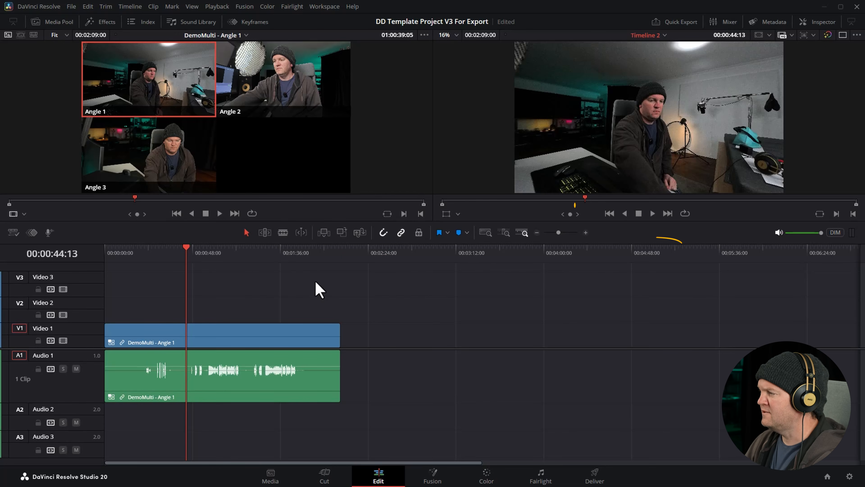
mouse_move(204, 256)
mouse_down()
mouse_move(285, 252)
mouse_move(121, 254)
mouse_up()
drag(172, 252, 221, 254)
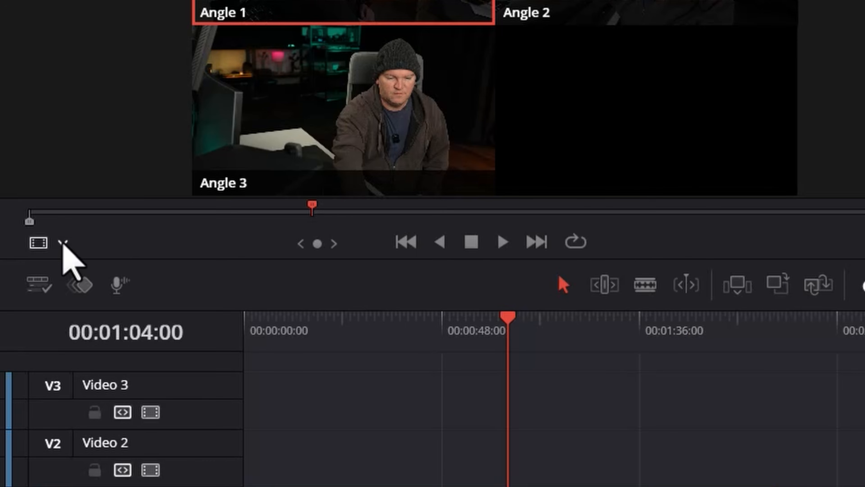
Switch the source viewer to Multicam mode and scrub the timeline to preview the camera angles
click(63, 243)
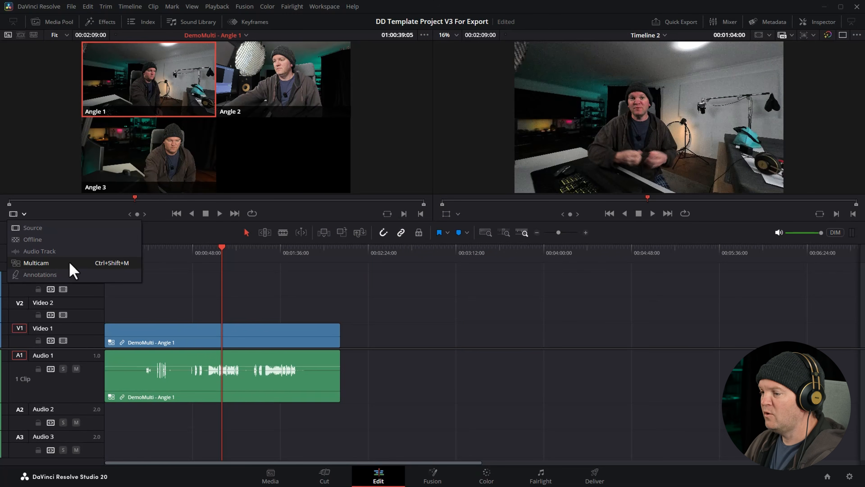
click(70, 263)
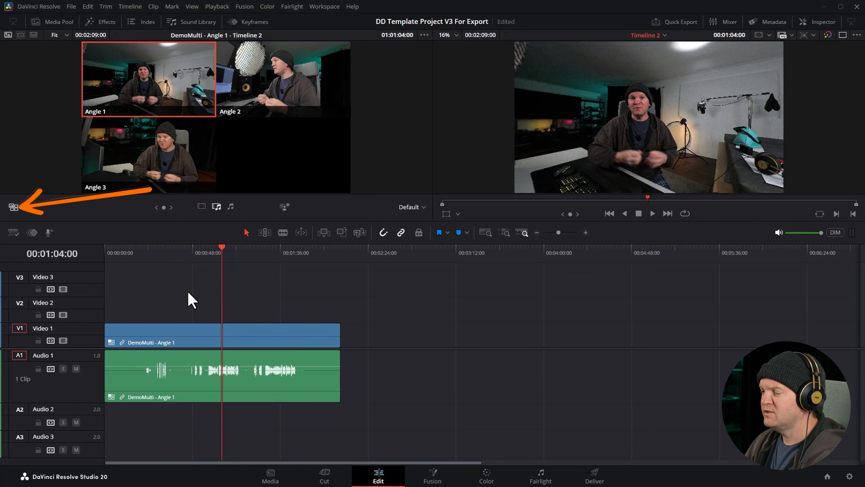
drag(116, 254, 290, 254)
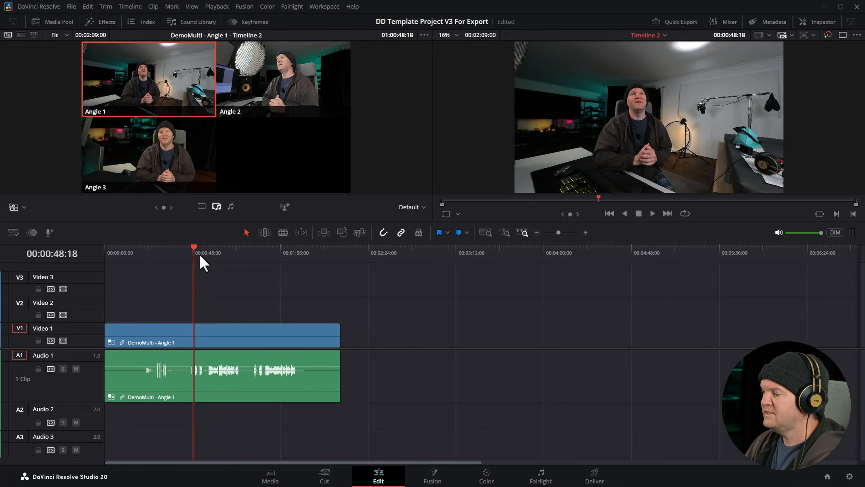
Find where the usable take begins, at about 00:01:27, and ripple-trim the start of the DemoMulti clip to that point
drag(201, 257, 207, 254)
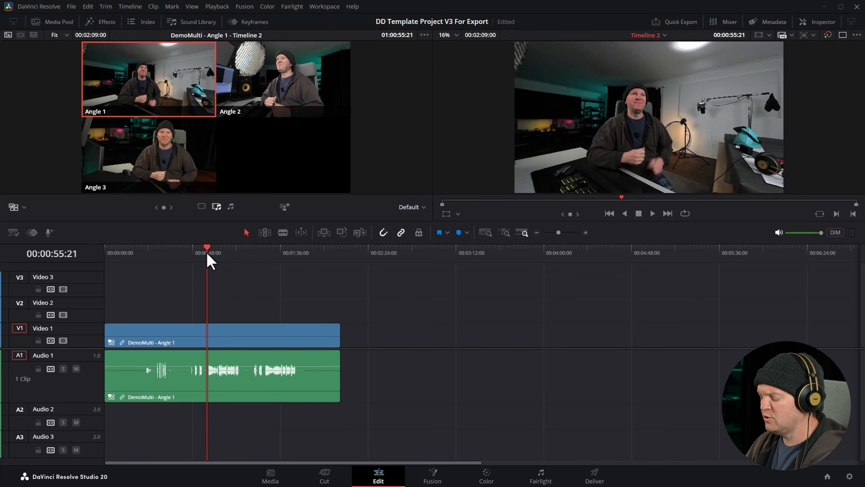
drag(207, 255, 264, 267)
key(space)
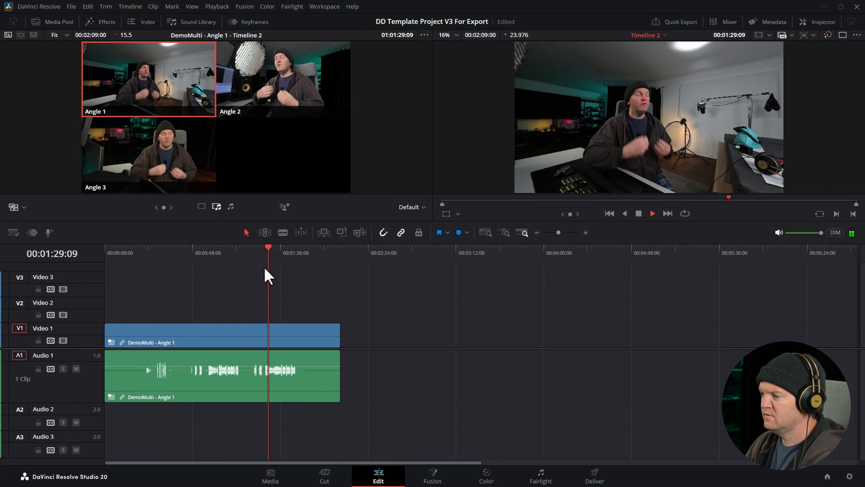
drag(266, 253, 265, 252)
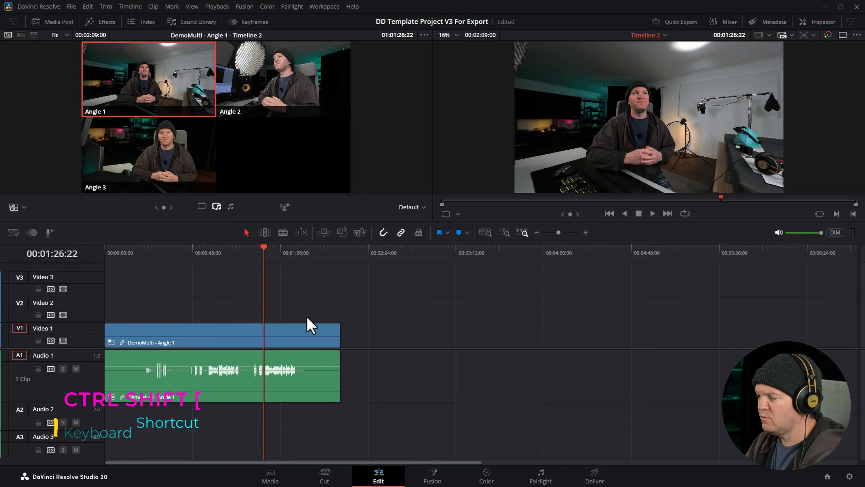
key(ctrl+shift+bracketleft)
key(ctrl+z)
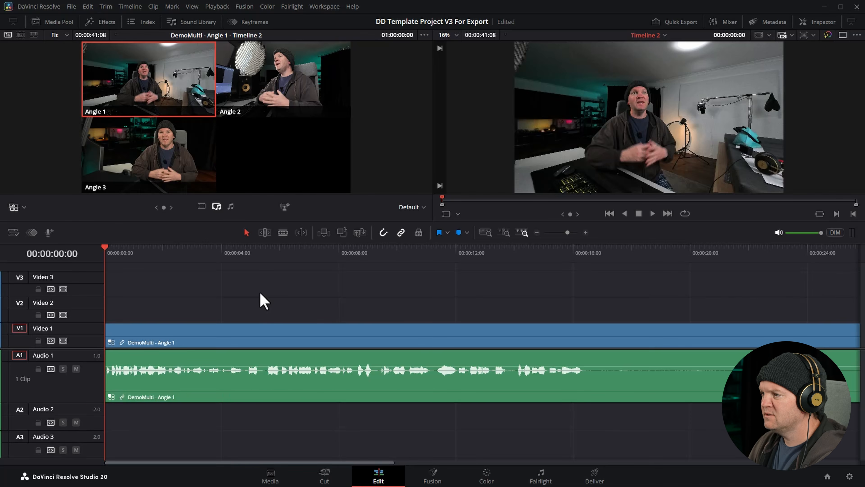
Switch the DemoMulti clip repeatedly between Angles 1, 2 and 3 to compare them, ending on Angle 3
key(ctrl+shift+Right)
key(ctrl+shift+Right)
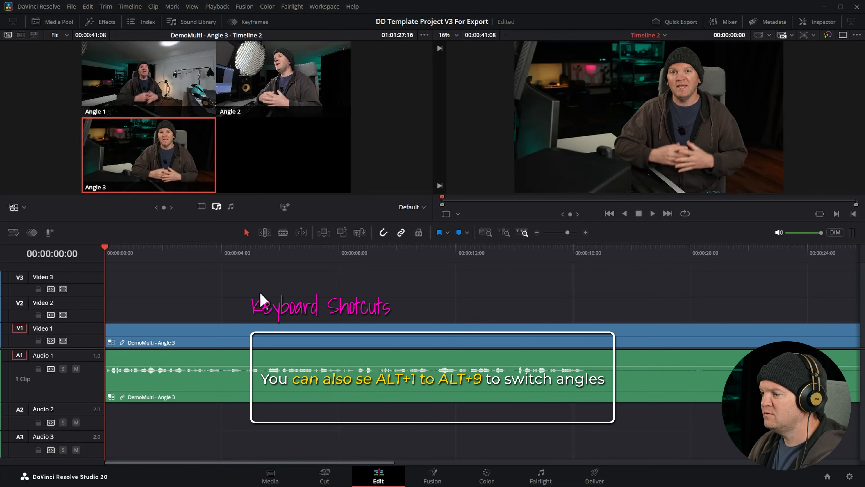
key(alt+1)
key(alt+2)
key(alt+1)
key(alt+2)
key(alt+1)
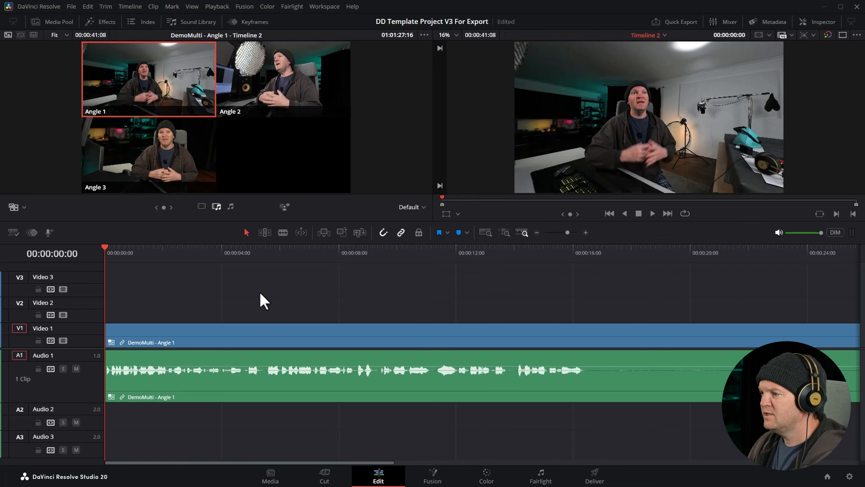
key(alt+3)
key(alt+1)
key(alt+2)
key(alt+1)
key(alt+3)
key(alt+1)
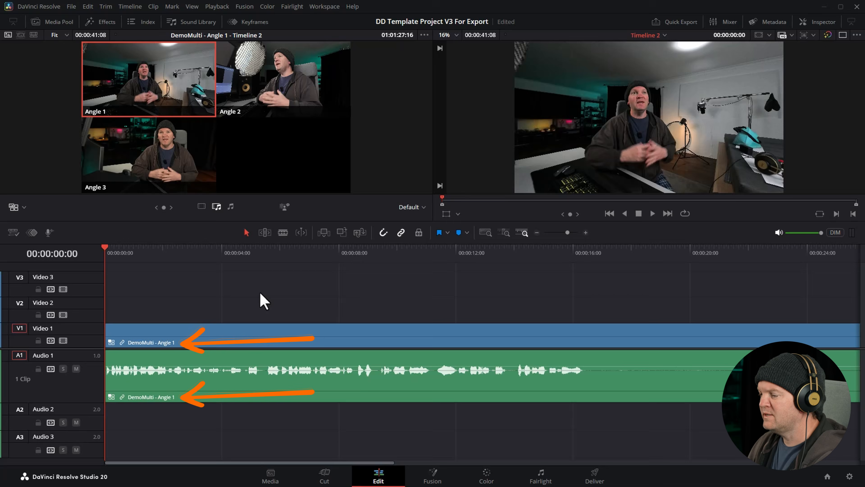
key(alt+2)
key(alt+1)
key(alt+3)
key(alt+1)
key(alt+2)
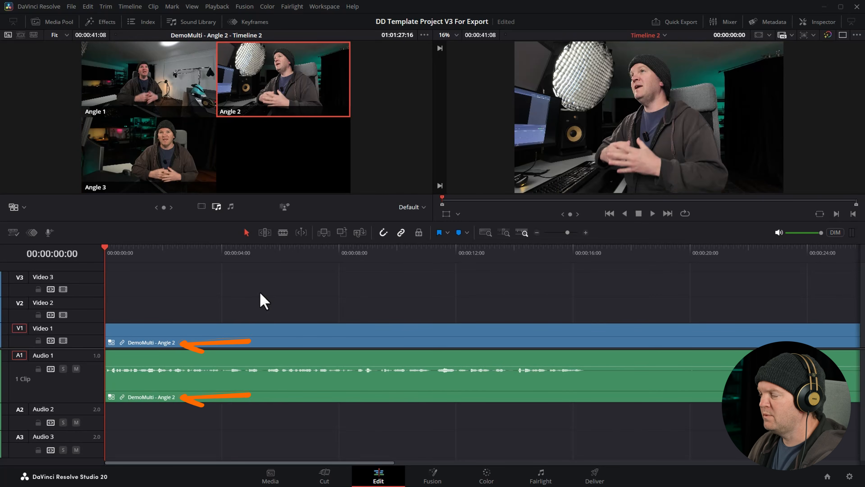
key(alt+3)
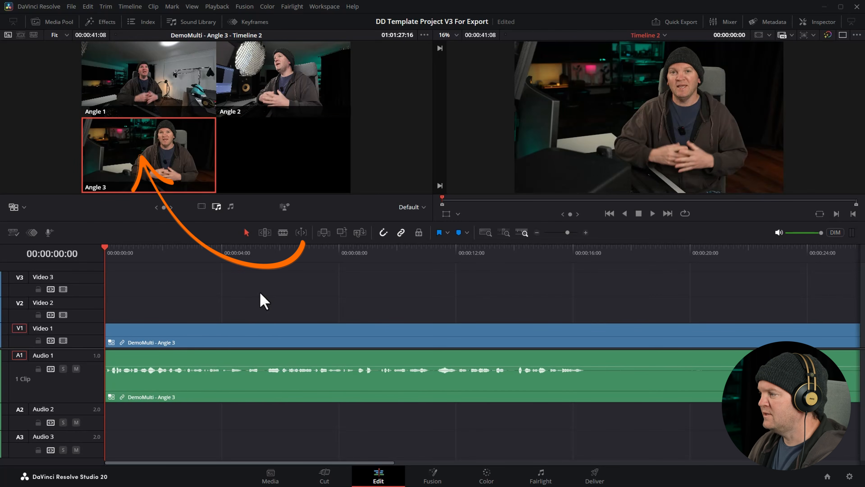
Play the clip to 00:00:02:09 and cut both video and audio to Angle 2 there
key(space)
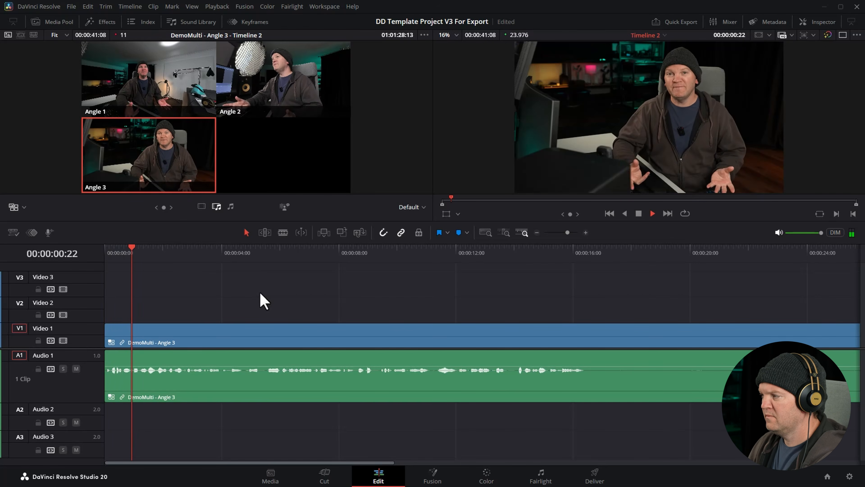
key(space)
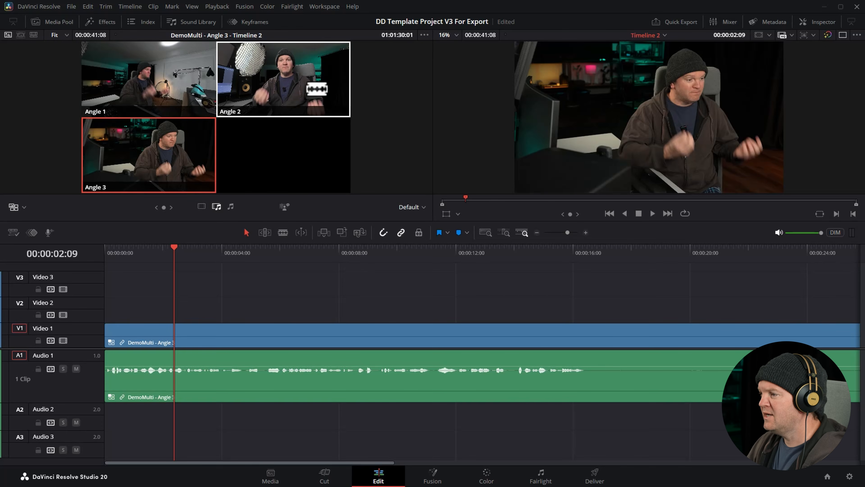
click(319, 90)
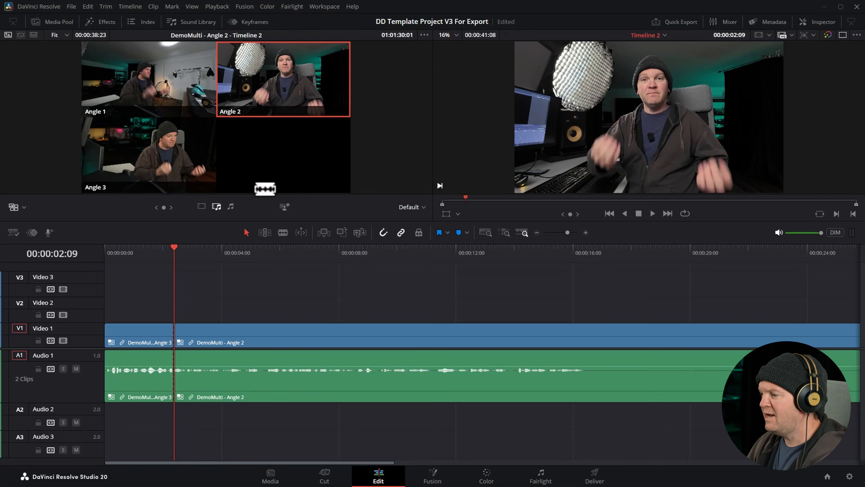
Play the timeline twice from before the cut to check the change from Angle 3 to Angle 2
click(163, 253)
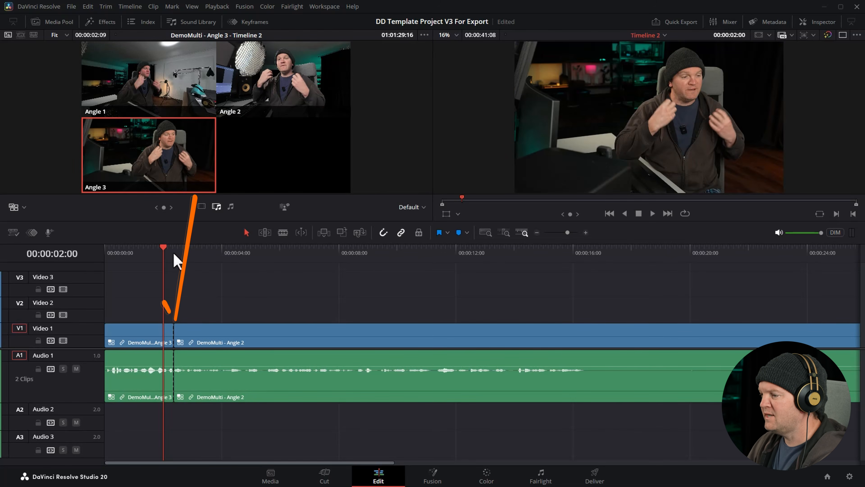
key(space)
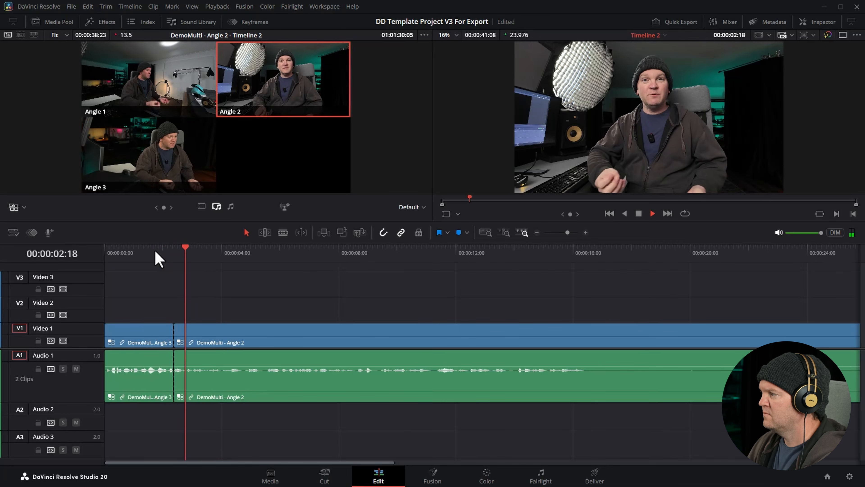
click(142, 254)
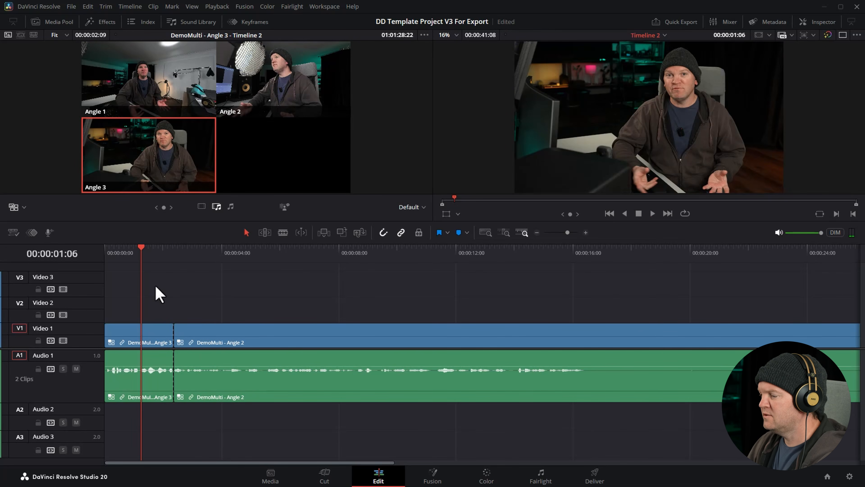
key(space)
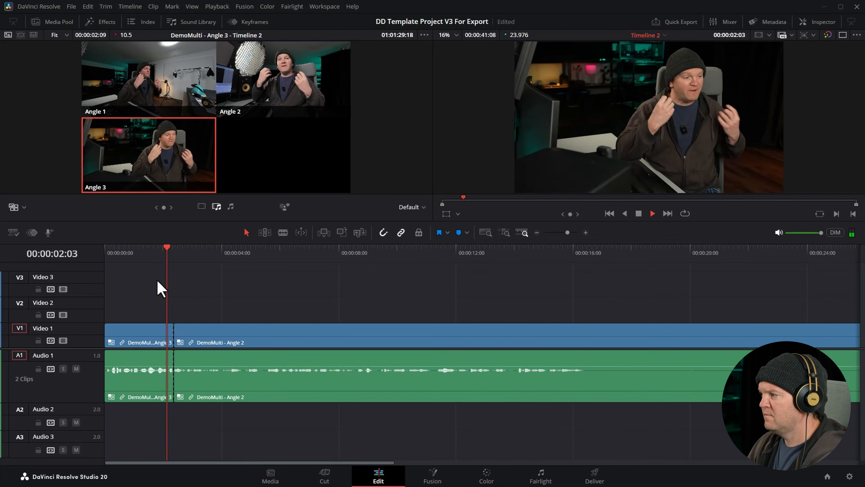
key(space)
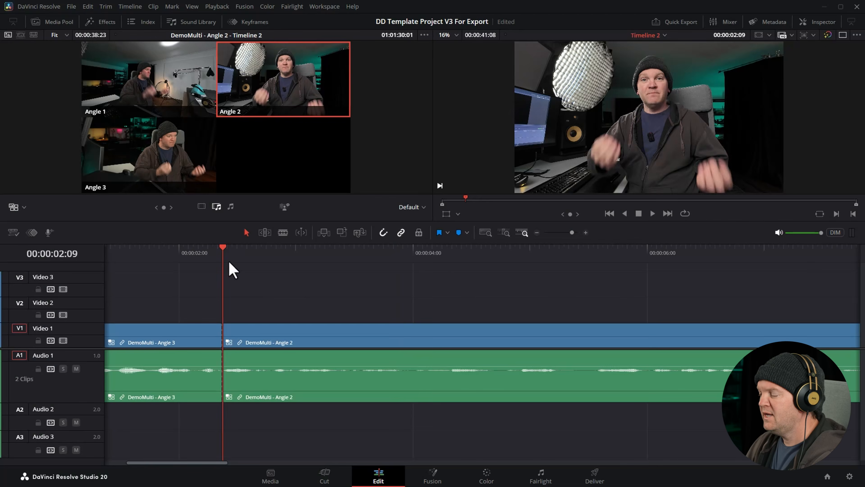
Undo the cut to Angle 2, set multicam switching to Video Only, and move the playhead to 00:00:01:20
key(ctrl+z)
mouse_move(207, 257)
mouse_down()
mouse_move(188, 260)
mouse_move(214, 264)
mouse_move(221, 257)
mouse_up()
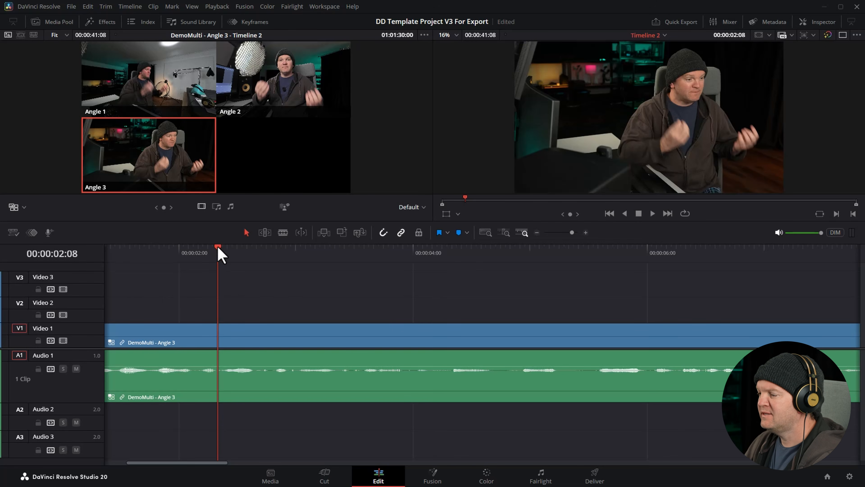
drag(218, 248, 159, 259)
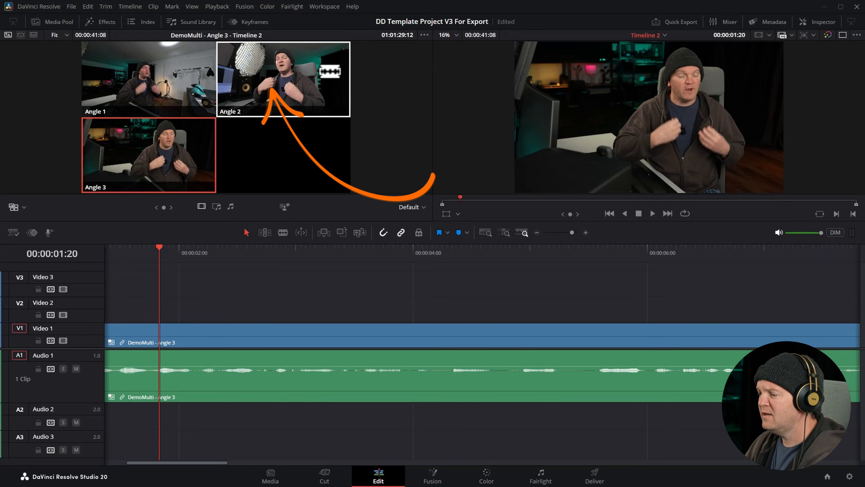
Try a video-only cut to Angle 2 at 00:00:01:20, inspect the clips around it, and undo the cut
click(269, 89)
click(126, 257)
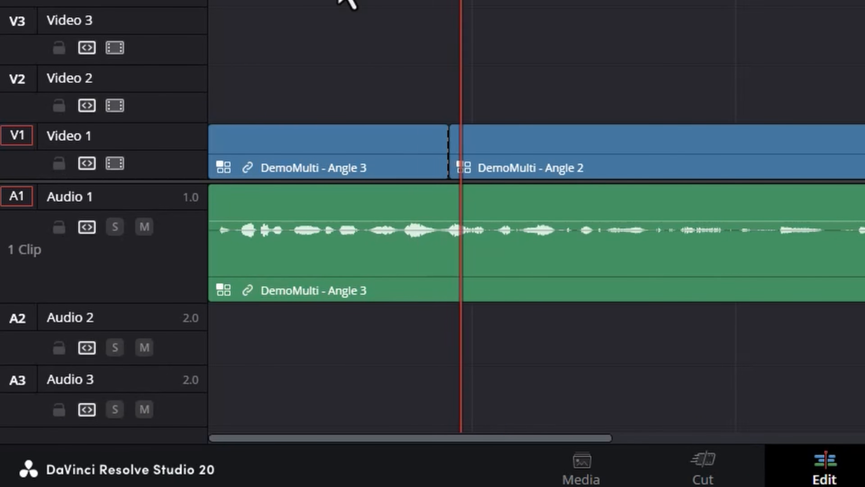
click(329, 0)
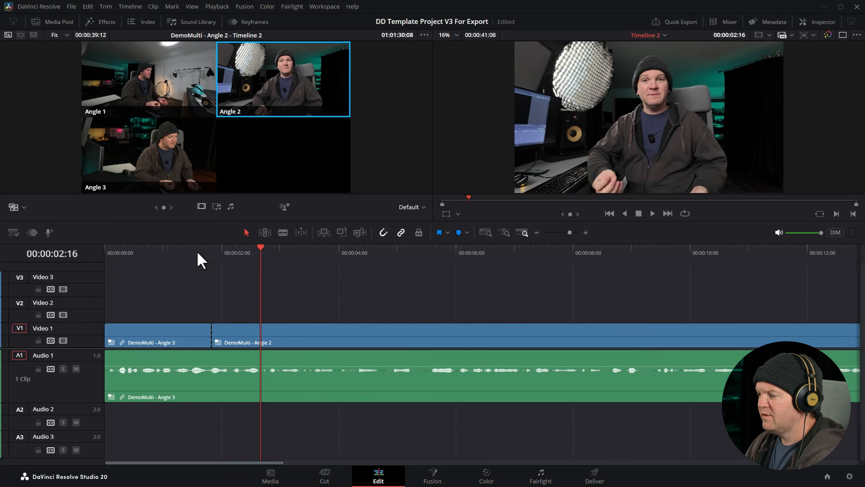
key(ctrl+z)
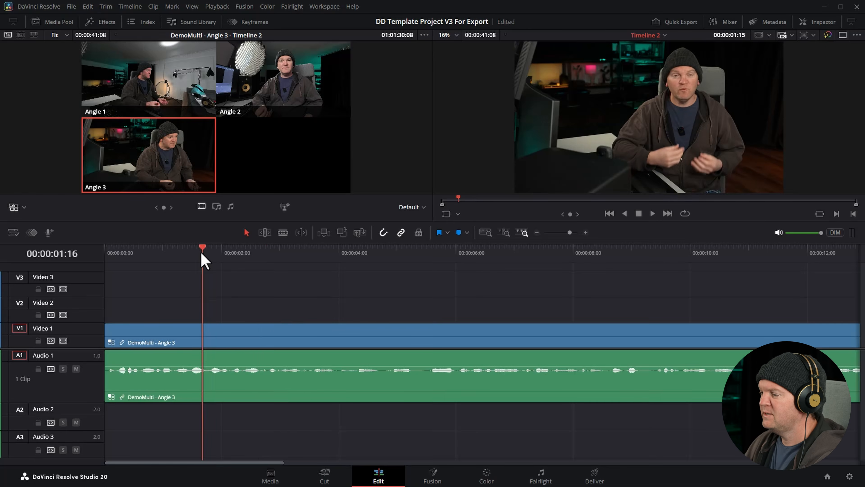
Split the DemoMulti clip at 00:00:01:21 while keeping Angle 3 on both parts, and play across the split
drag(201, 254, 259, 254)
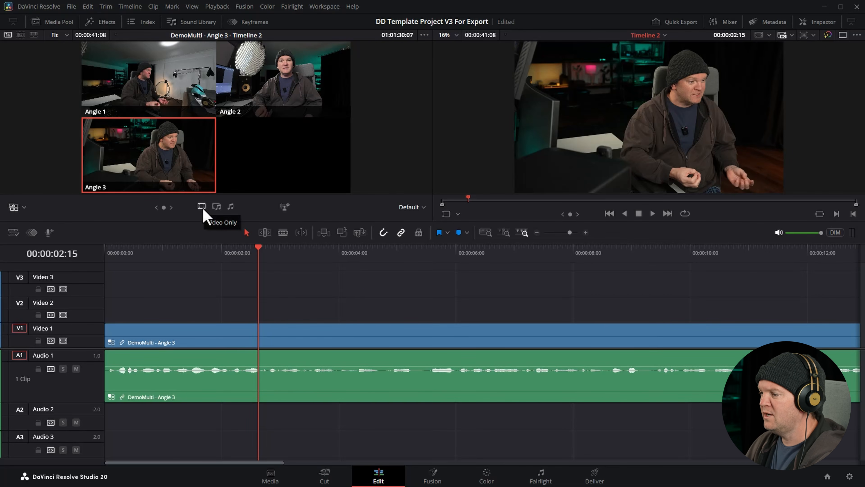
mouse_move(207, 256)
mouse_down()
mouse_move(105, 260)
mouse_move(313, 270)
mouse_move(187, 265)
mouse_move(233, 267)
mouse_move(216, 268)
mouse_up()
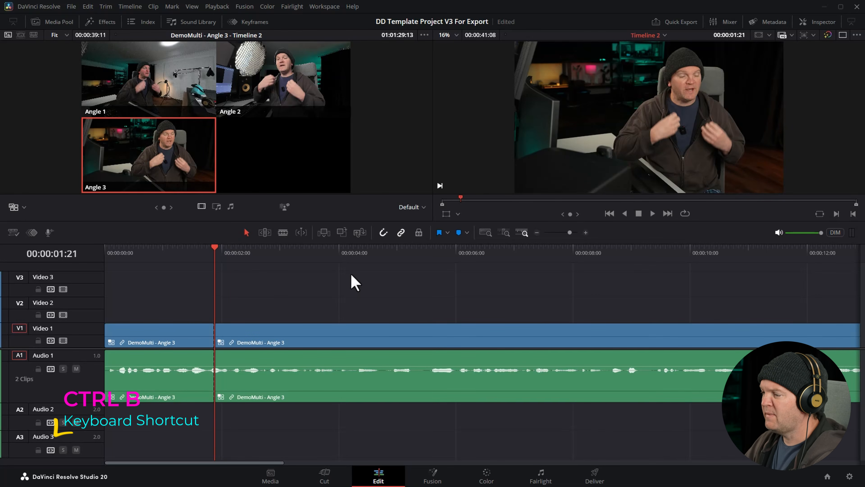
click(263, 257)
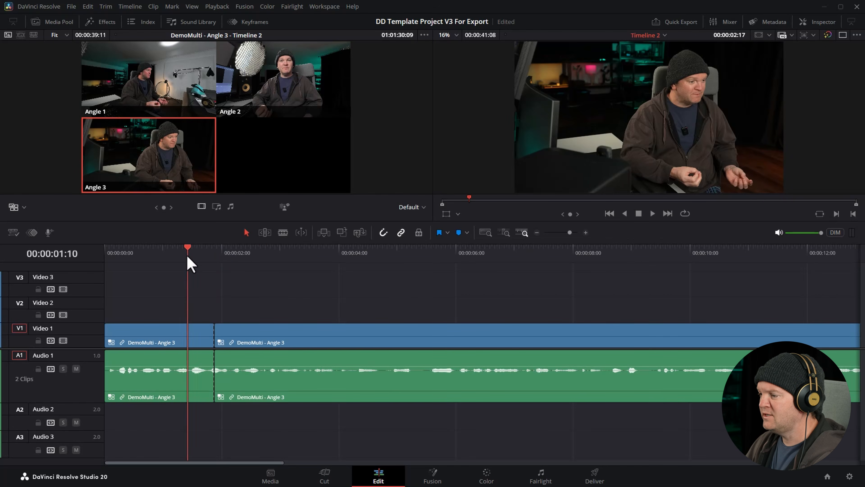
drag(188, 256, 171, 257)
key(space)
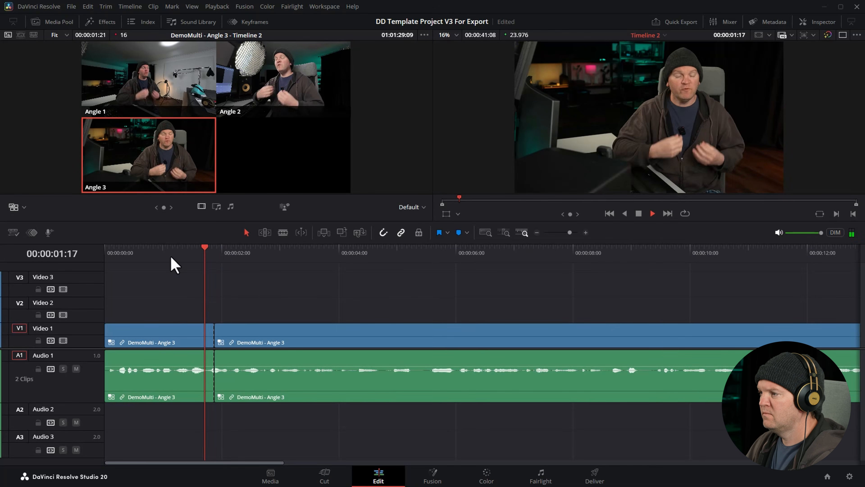
key(space)
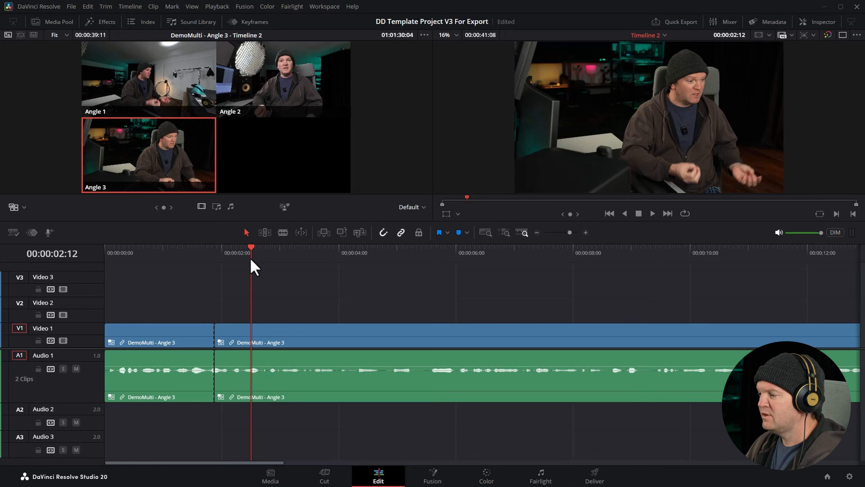
Switch the video of the clip after the split to Angle 2, keeping its audio on Angle 3
drag(251, 258, 232, 257)
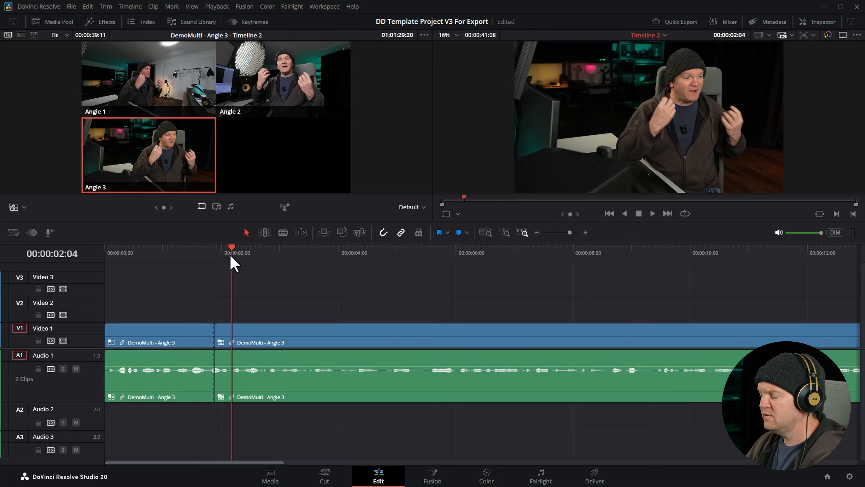
key(ctrl+shift+Right)
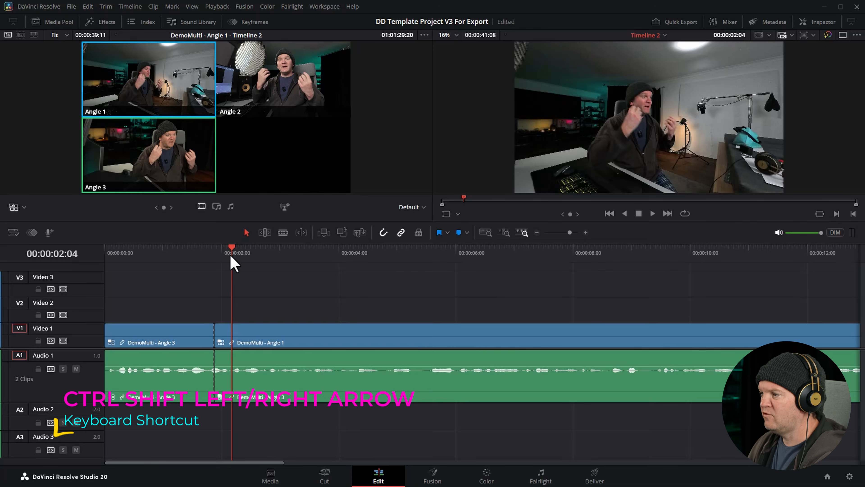
key(ctrl+shift+Right)
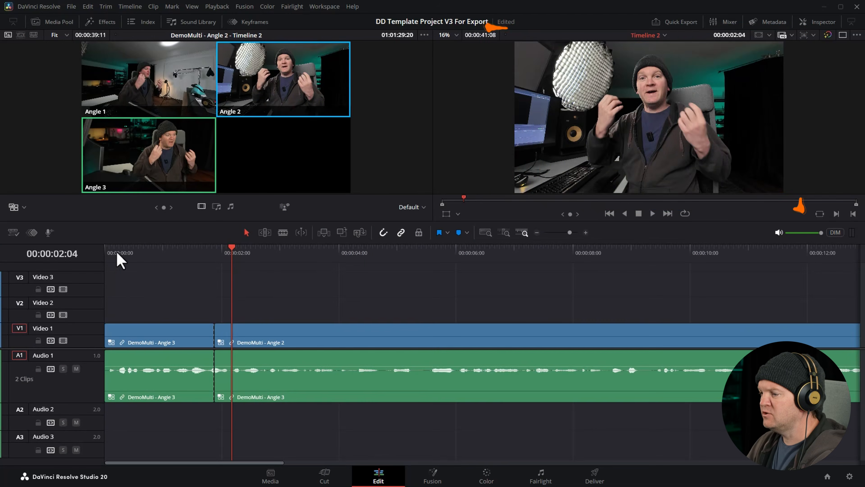
Play from near the start and split the clip at 00:00:05:13 for Angle 1 and at 00:00:09:05 for Angle 3, switching video only
click(114, 255)
key(space)
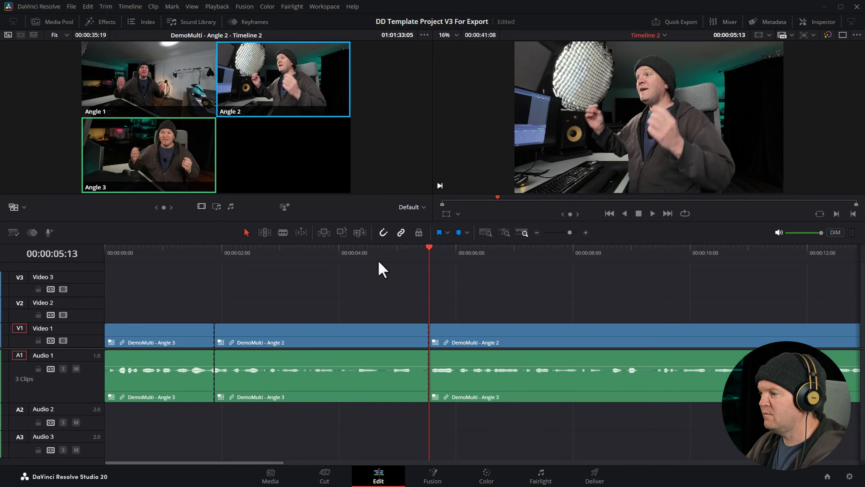
key(1)
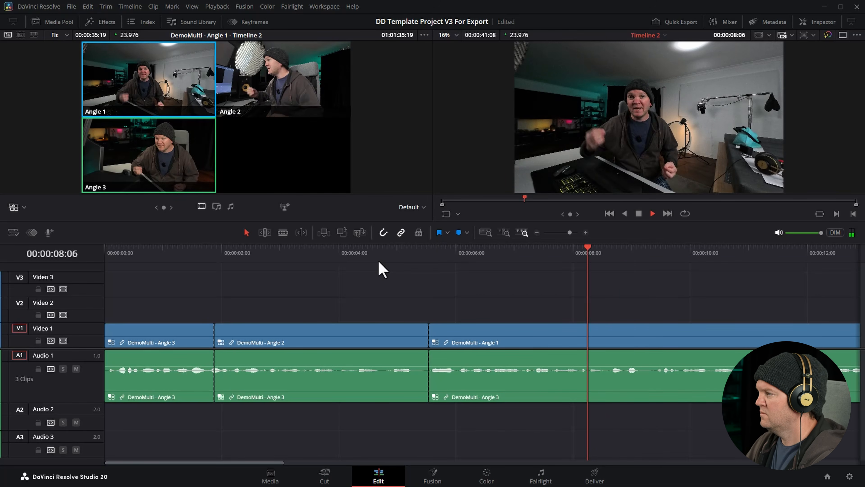
key(3)
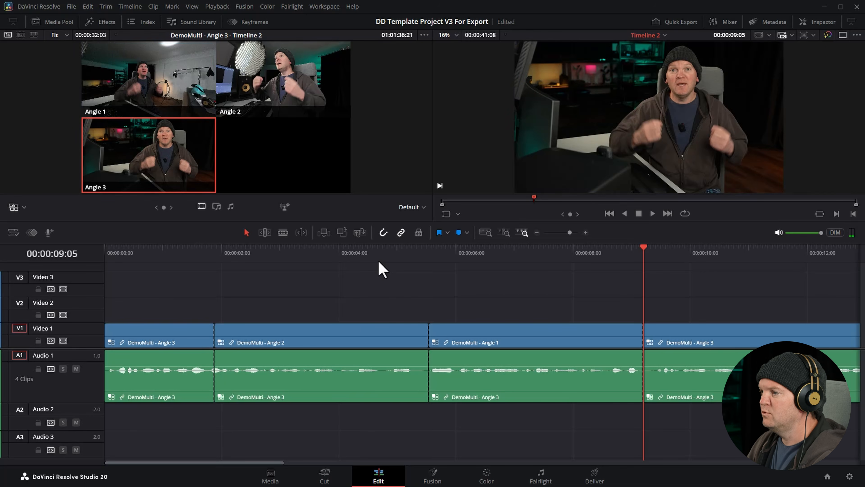
Play the edited timeline from the beginning to review the angle changes
key(Home)
key(space)
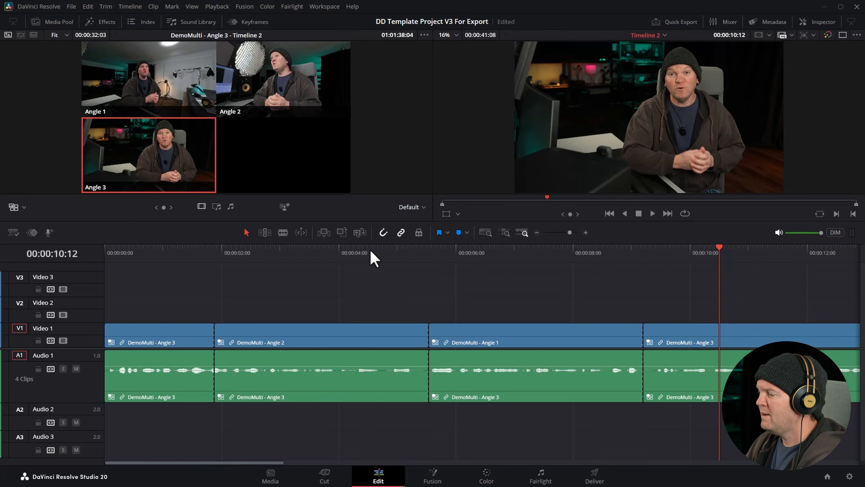
mouse_move(364, 256)
mouse_down()
mouse_move(179, 265)
mouse_move(379, 264)
mouse_up()
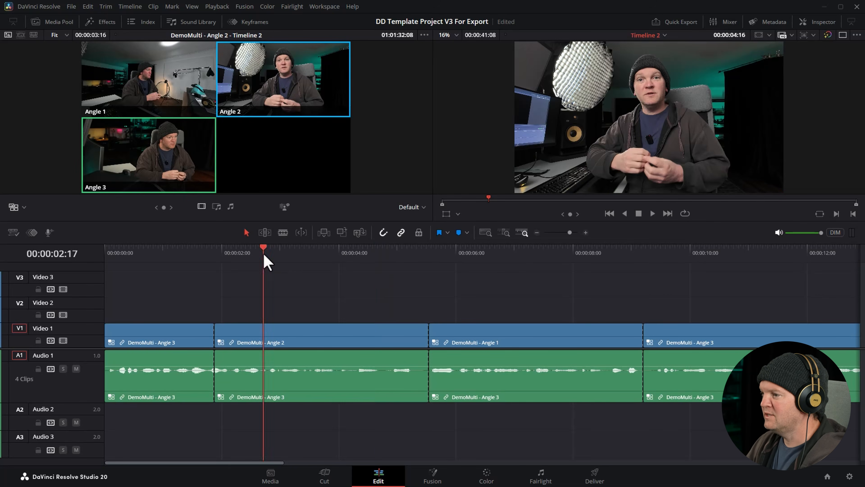
With the playhead at 00:00:02:19, switch the second DemoMulti clip, both video and audio, to Angle 1
drag(343, 251, 268, 250)
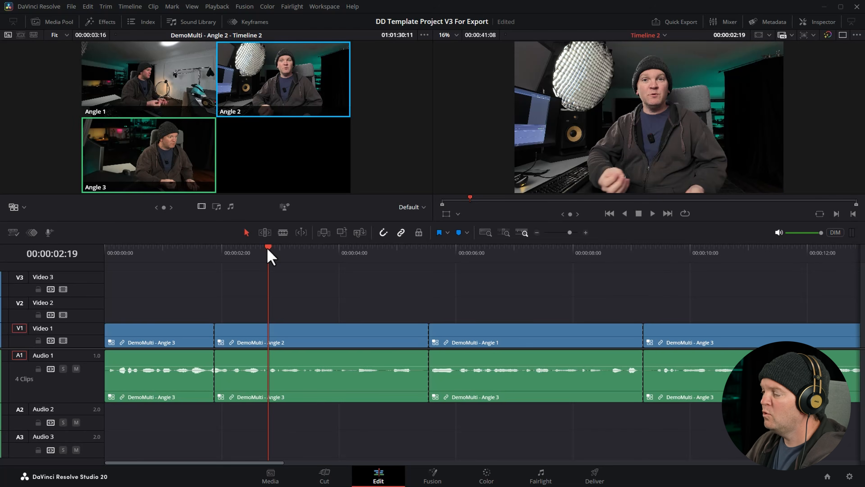
right_click(330, 329)
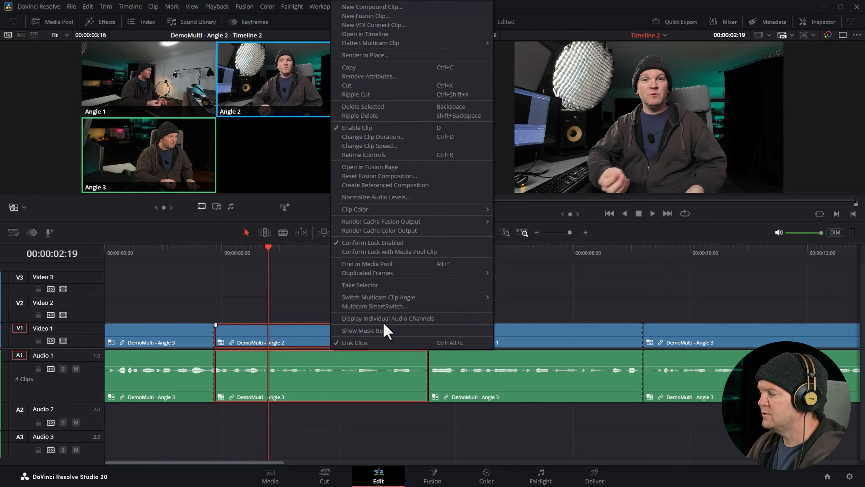
mouse_move(444, 299)
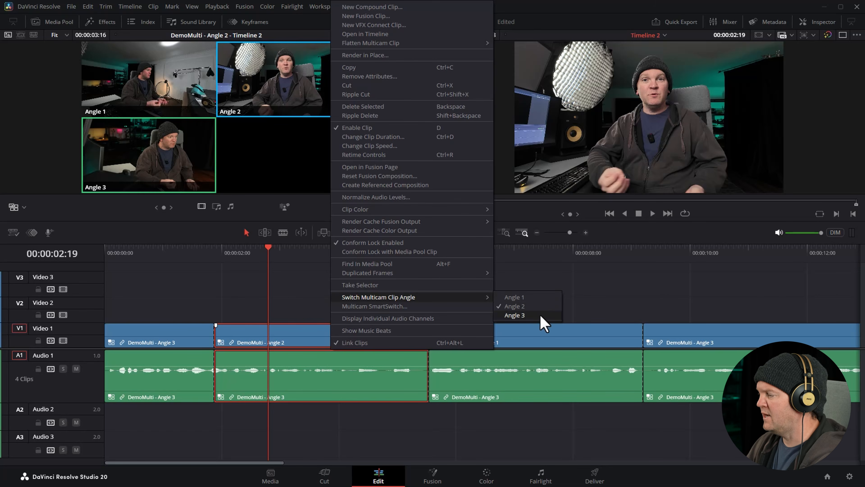
click(515, 298)
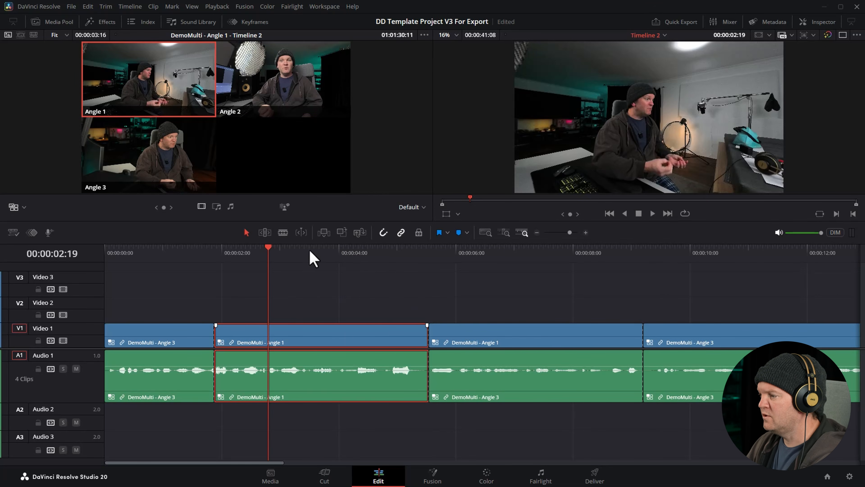
Play the timeline from shortly before the second DemoMulti clip to check its picture and sound across the cut
click(382, 268)
click(174, 252)
key(space)
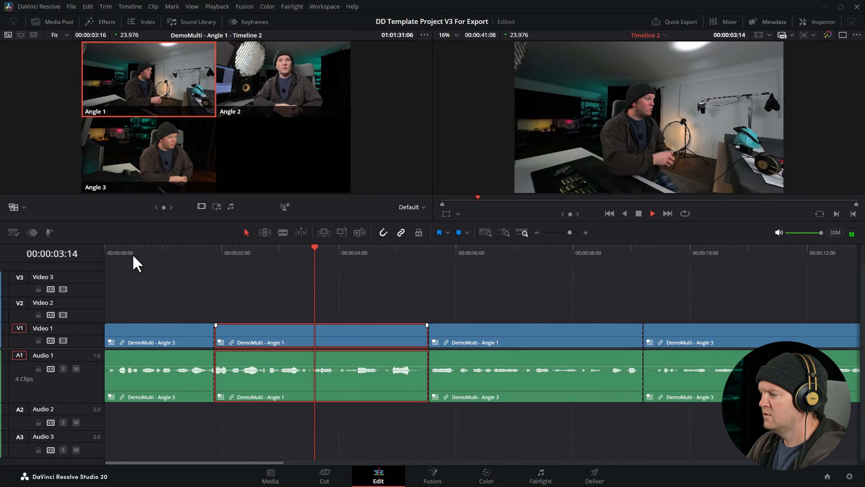
key(space)
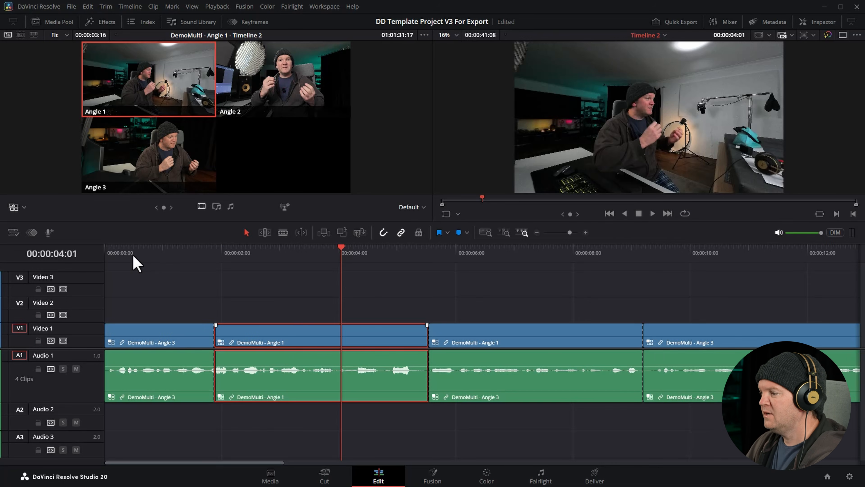
Undo the last angle switch on the second DemoMulti clip and switch only its video part to Angle 1
key(ctrl+z)
click(291, 305)
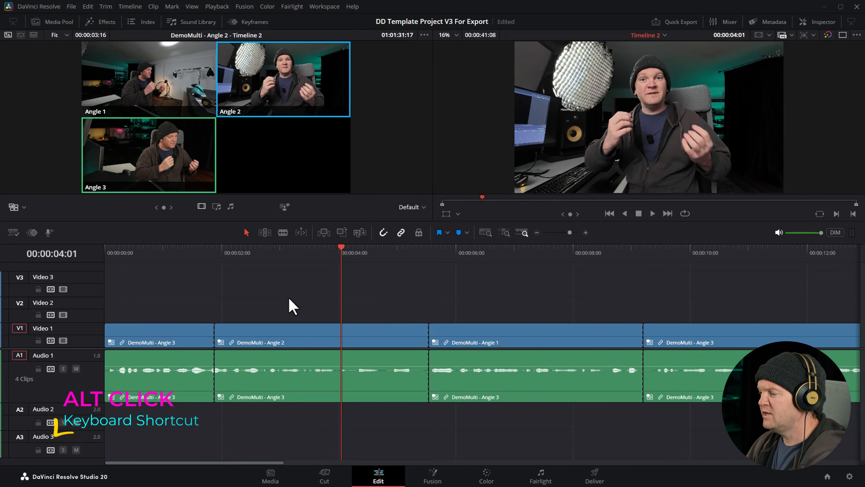
alt+click(290, 327)
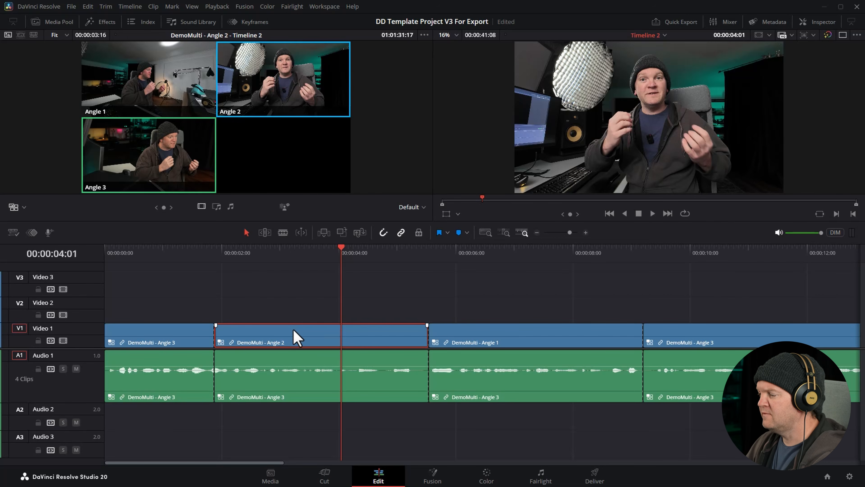
alt+click(293, 356)
alt+click(277, 335)
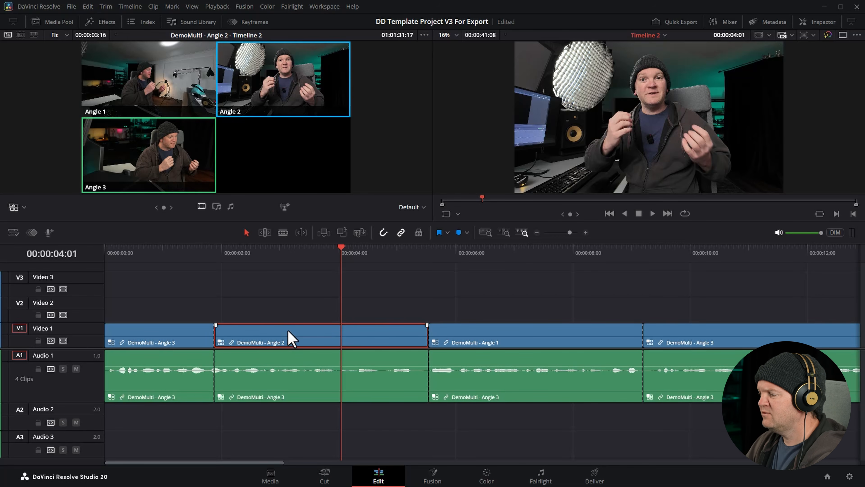
right_click(290, 338)
mouse_move(422, 314)
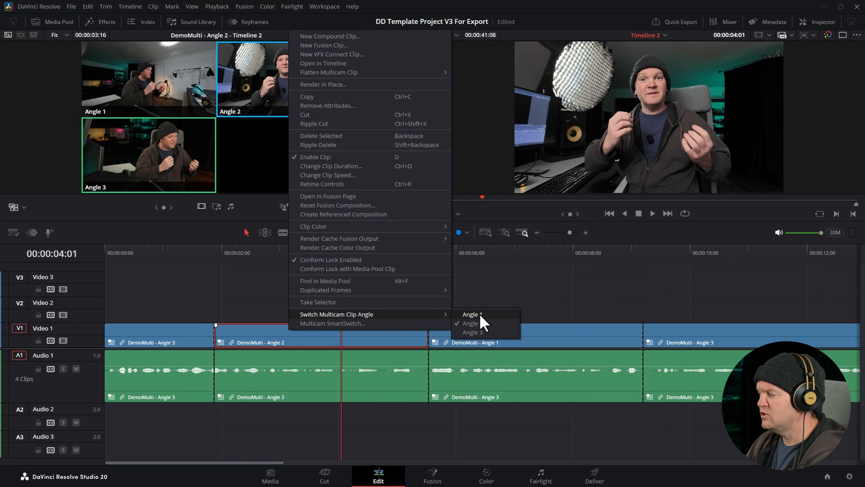
click(501, 315)
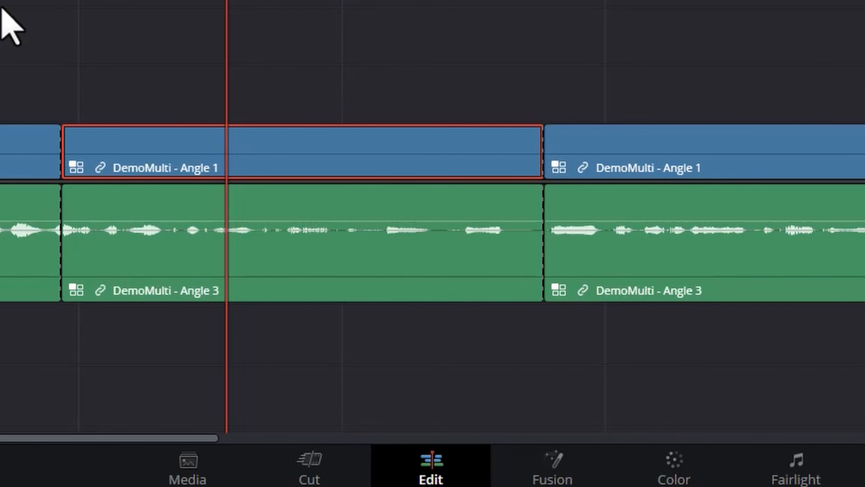
Select only the audio part of the second DemoMulti clip and show its multicam angle switching options
click(321, 268)
right_click(320, 269)
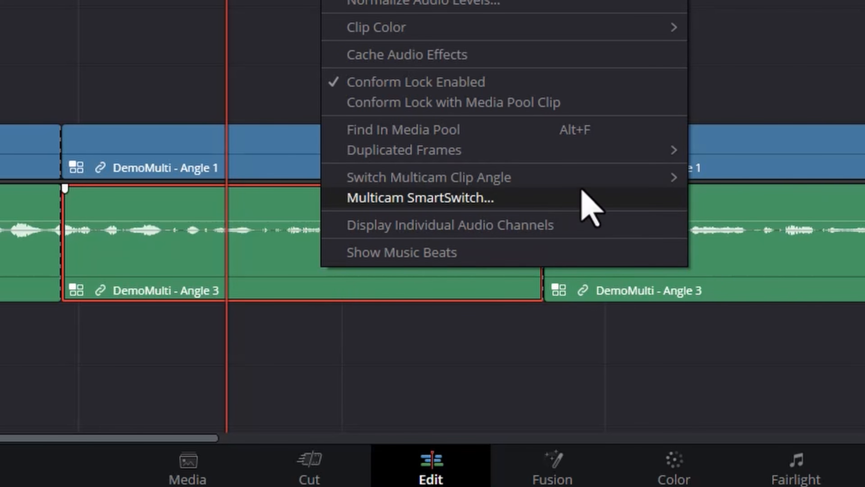
mouse_move(583, 181)
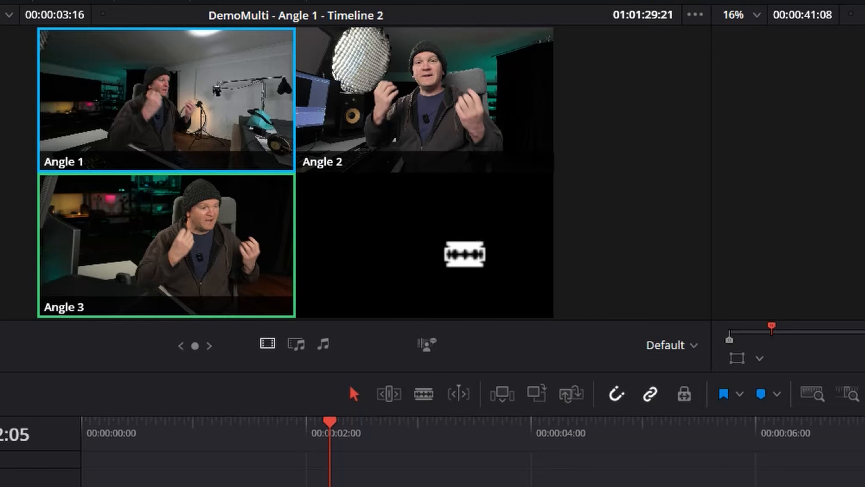
Try the 3x3, 4x4 and 5x5 grid layouts in the multicam viewer and return it to Default
click(693, 345)
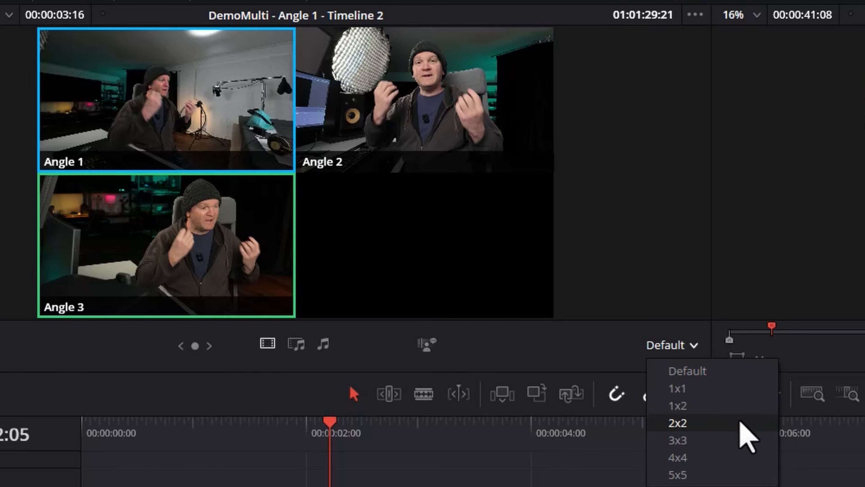
click(736, 440)
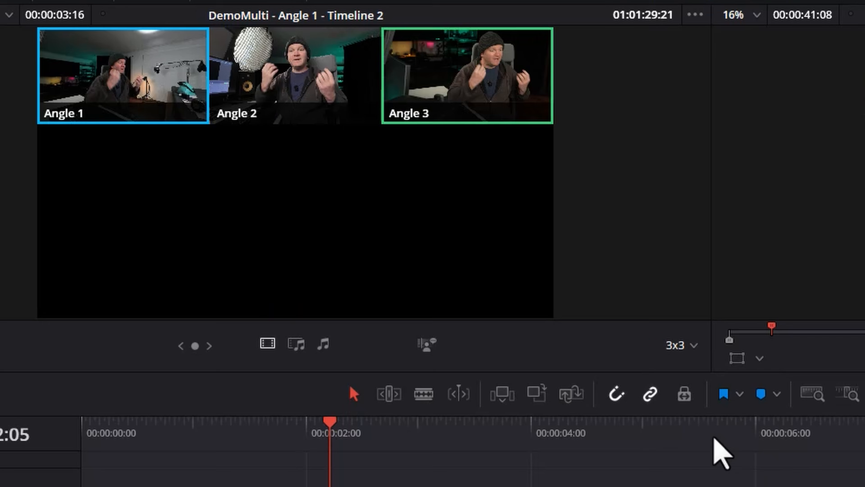
click(693, 345)
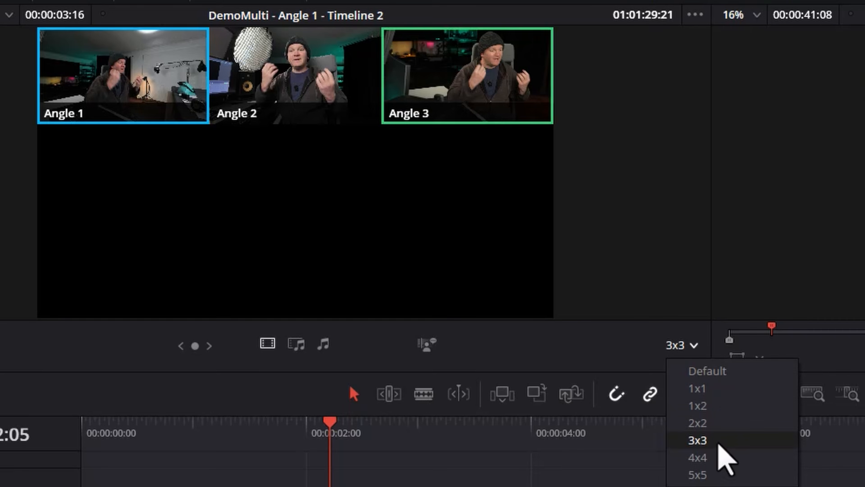
click(716, 457)
click(695, 346)
click(728, 474)
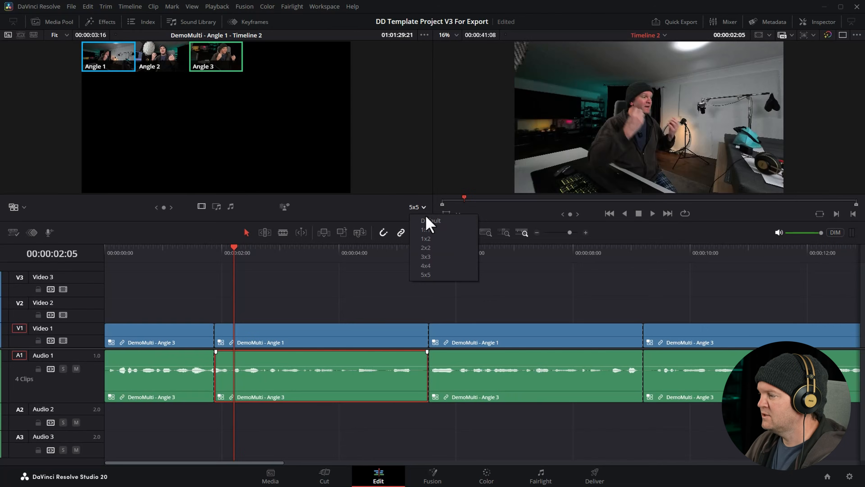
click(425, 224)
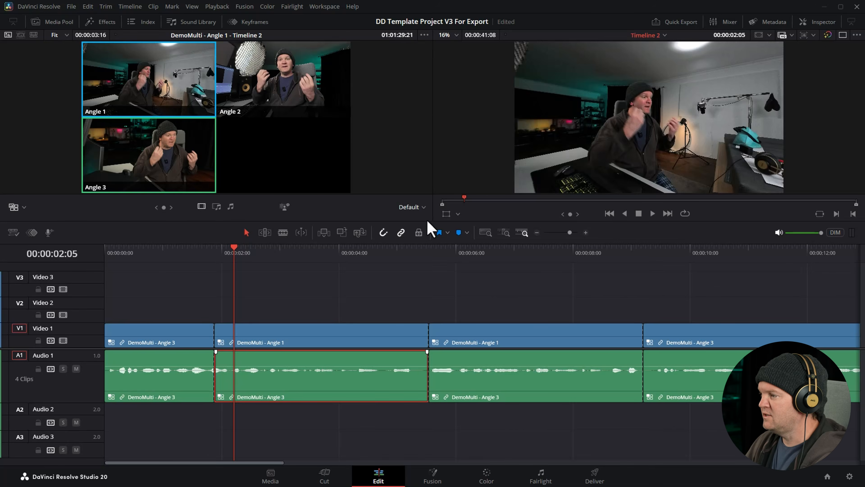